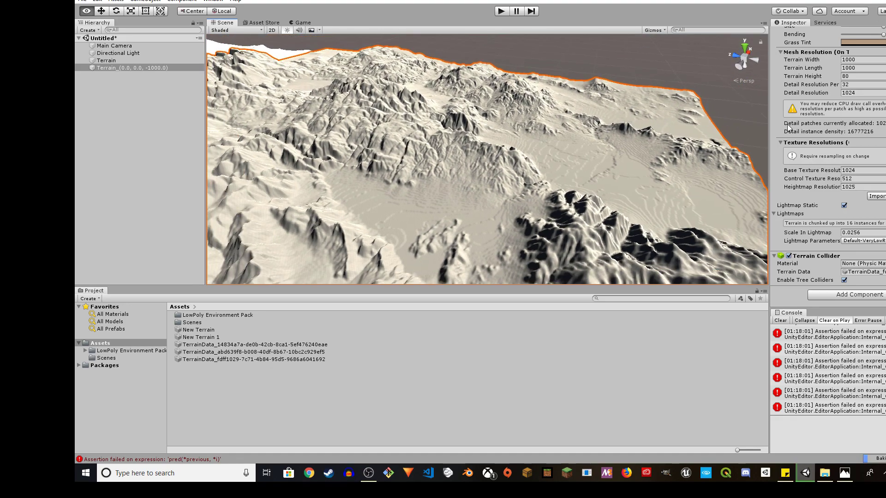
pyautogui.moveTo(787, 128); pyautogui.dragTo(677, 151, button='right')
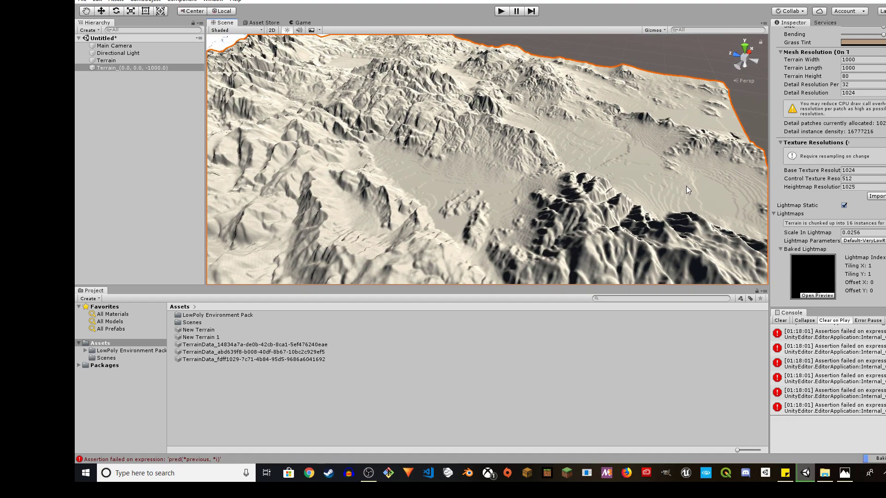
pyautogui.moveTo(700, 190); pyautogui.dragTo(356, 203, button='right')
pyautogui.keyDown('alt'); pyautogui.moveTo(357, 203); pyautogui.dragTo(771, 185); pyautogui.keyUp('alt')
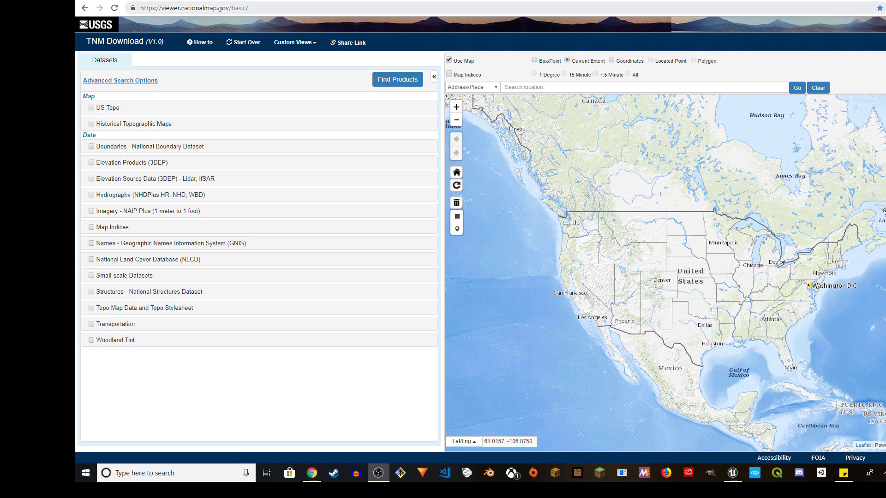
# Step: On the USGS TNM Download site, choose Elevation Products (3DEP) with 1/3 arc-second DEM and show its availability on the map
pyautogui.moveTo(250, 7); pyautogui.dragTo(140, 7)
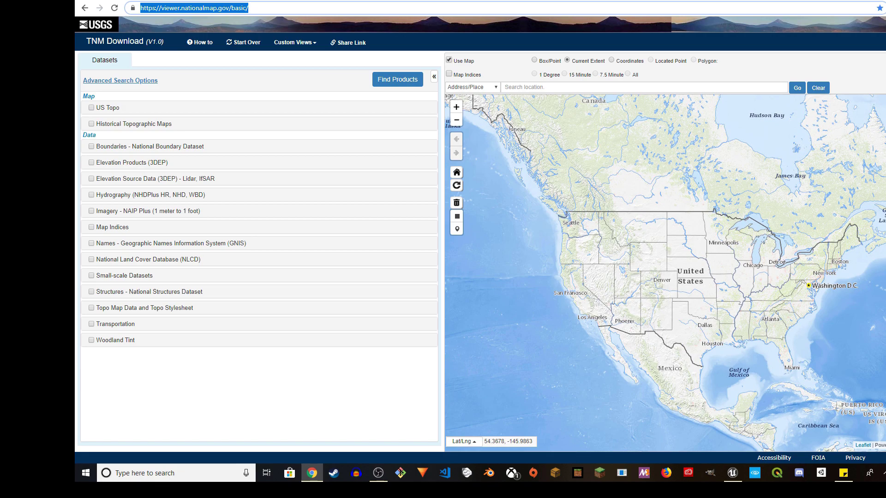
pyautogui.click(91, 162)
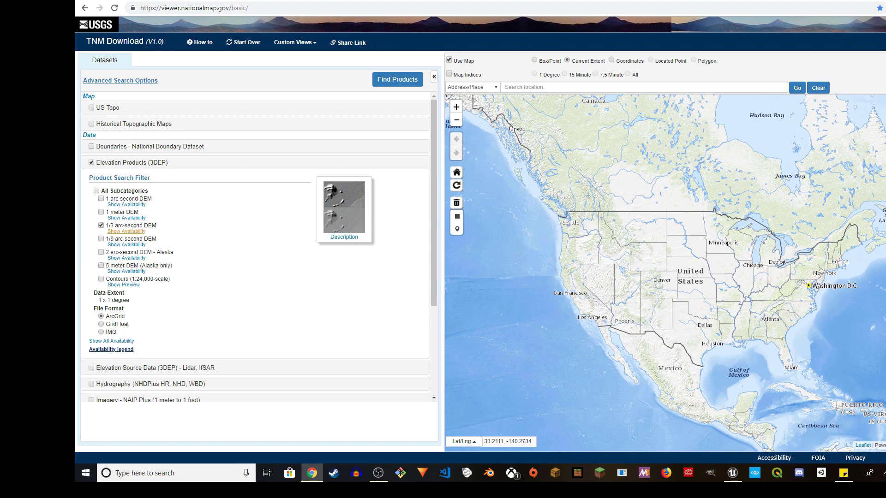
pyautogui.click(127, 231)
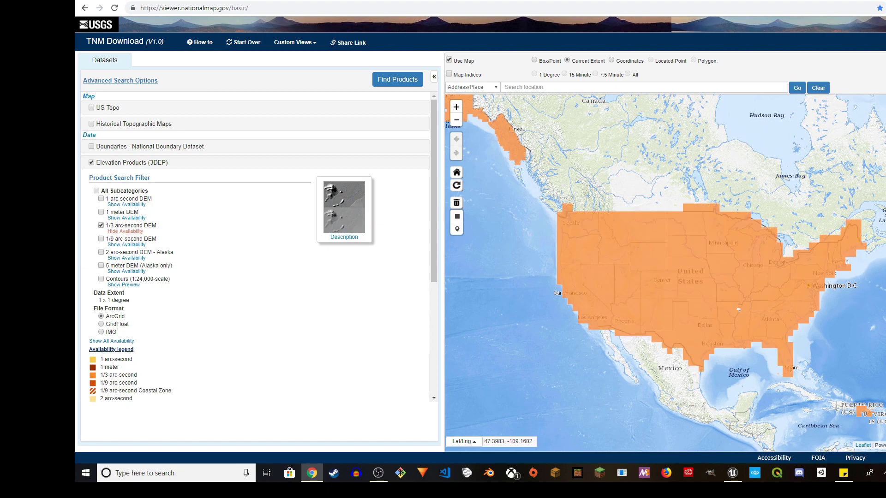
# Step: Find 1/3 arc-second DEM products for the map extent around Walker Lake
pyautogui.scroll(5, 593, 286)
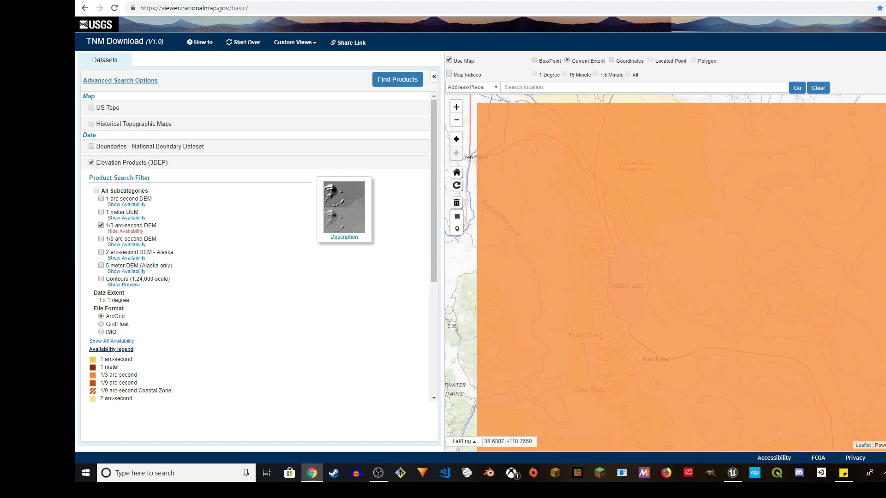
pyautogui.moveTo(590, 280); pyautogui.dragTo(619, 268)
pyautogui.scroll(-1, 619, 269)
pyautogui.moveTo(679, 254); pyautogui.dragTo(738, 253)
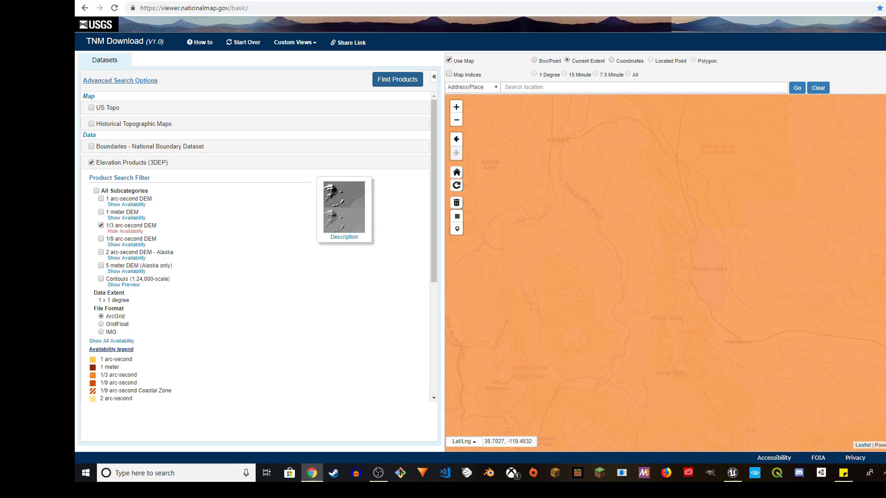
pyautogui.click(401, 81)
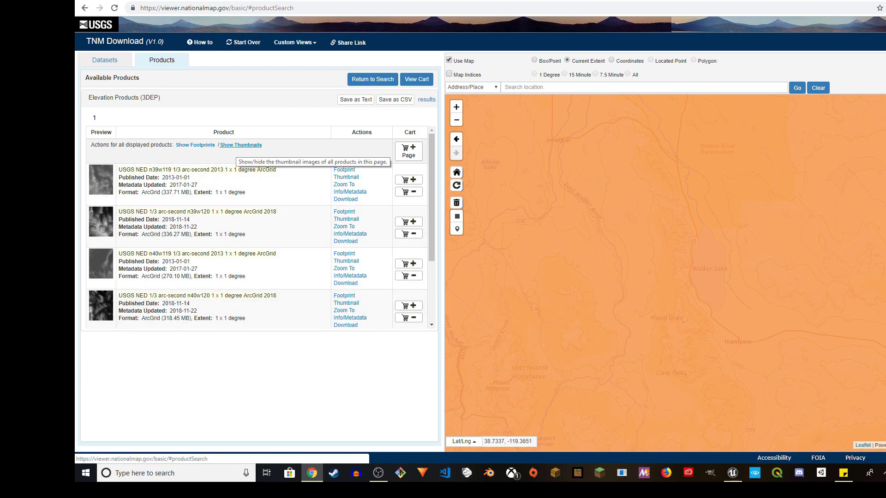
# Step: Overlay the thumbnails of all found products on the map and examine the elevation tiles and the area west of them
pyautogui.click(241, 146)
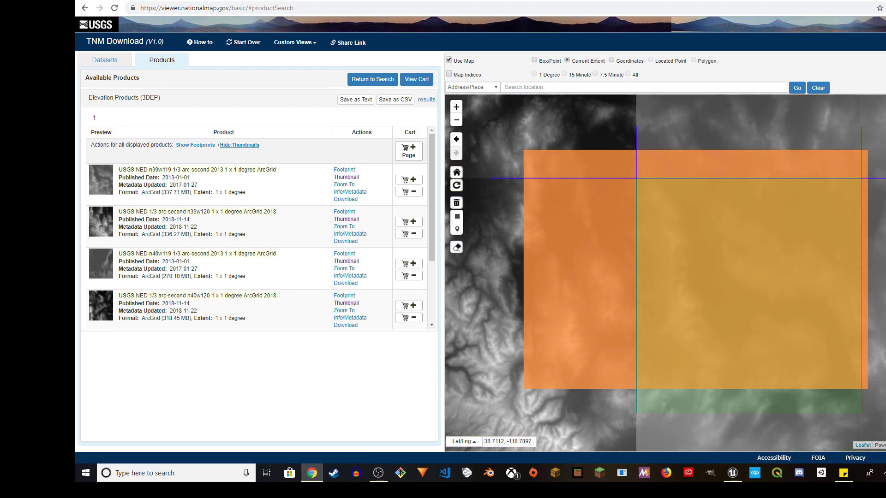
pyautogui.scroll(-1, 683, 256)
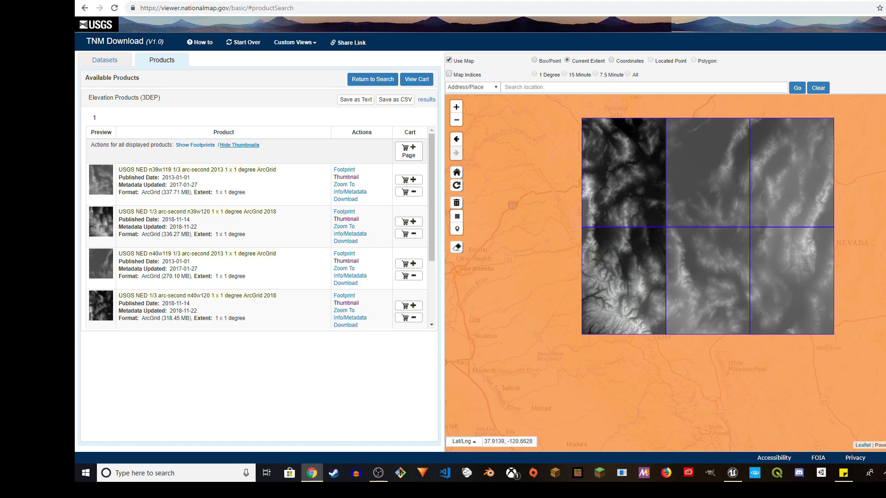
pyautogui.moveTo(714, 171); pyautogui.dragTo(791, 213)
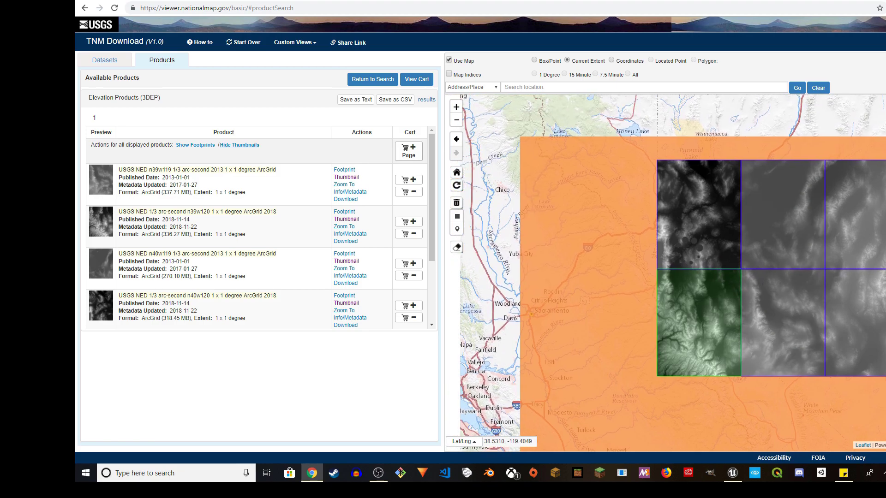
pyautogui.moveTo(667, 295); pyautogui.dragTo(684, 294)
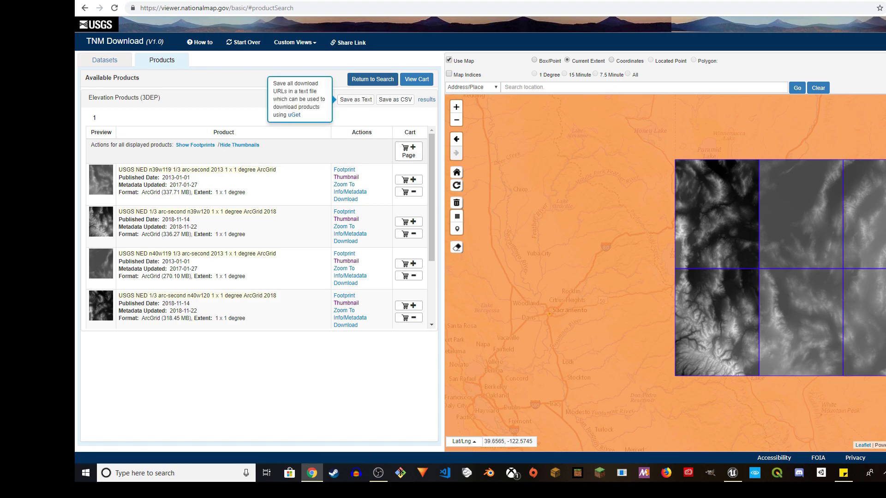
# Step: Repeat the product search for the extent farther west, with the file format set to IMG
pyautogui.click(240, 145)
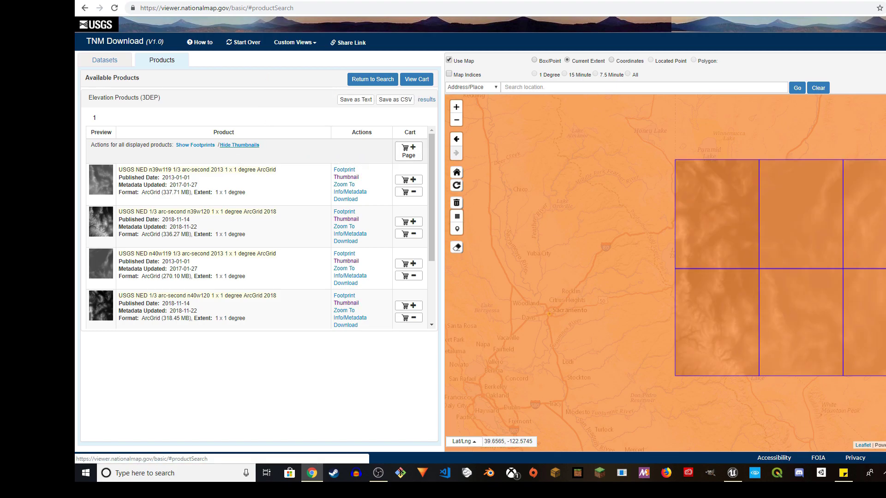
pyautogui.click(372, 79)
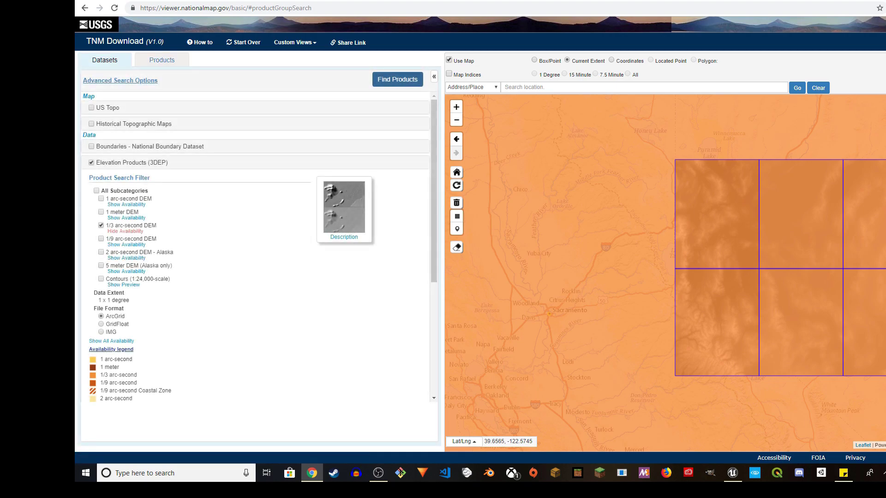
pyautogui.click(396, 80)
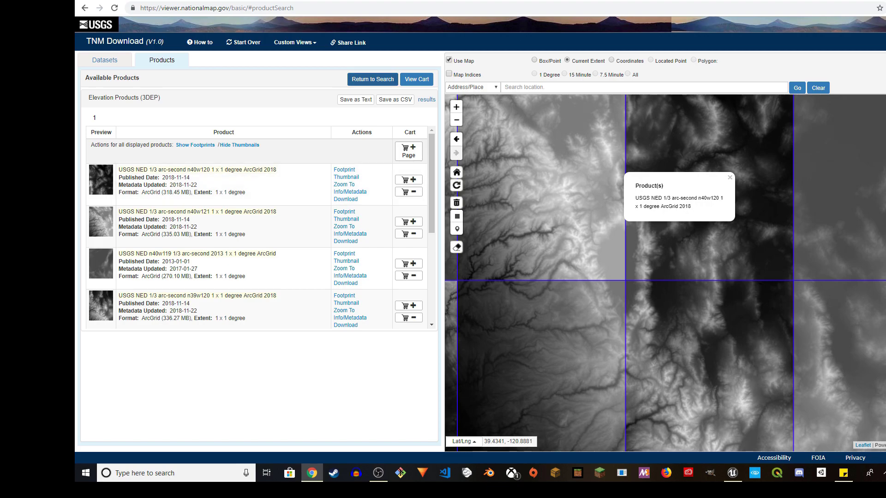
pyautogui.click(373, 79)
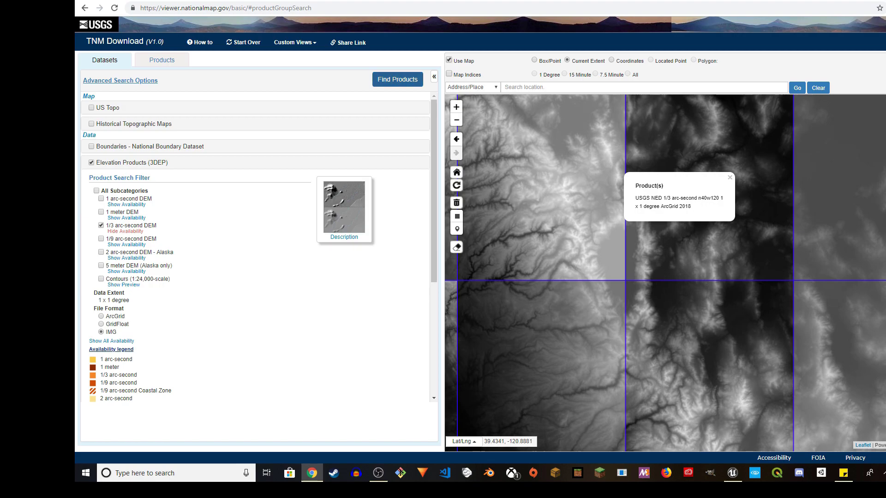
pyautogui.click(397, 79)
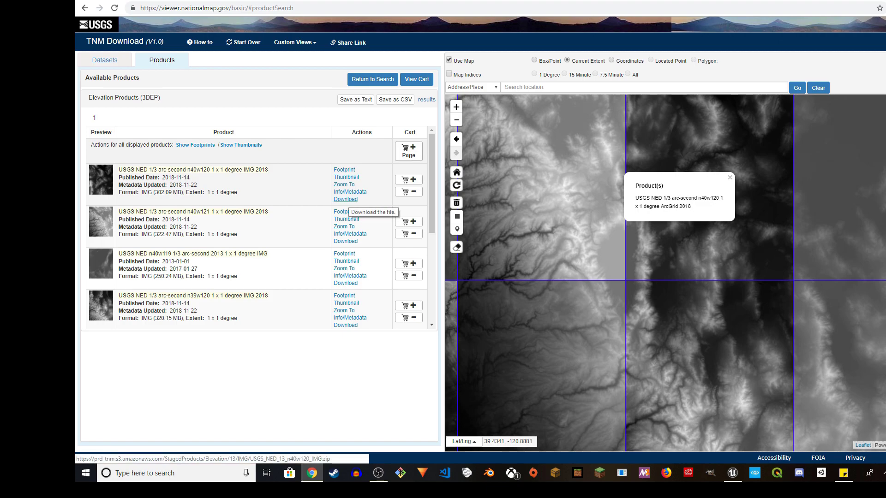
# Step: Download the n40w120 and n39w120 1/3 arc-second IMG products and locate the archives in the Downloads folder
pyautogui.click(345, 199)
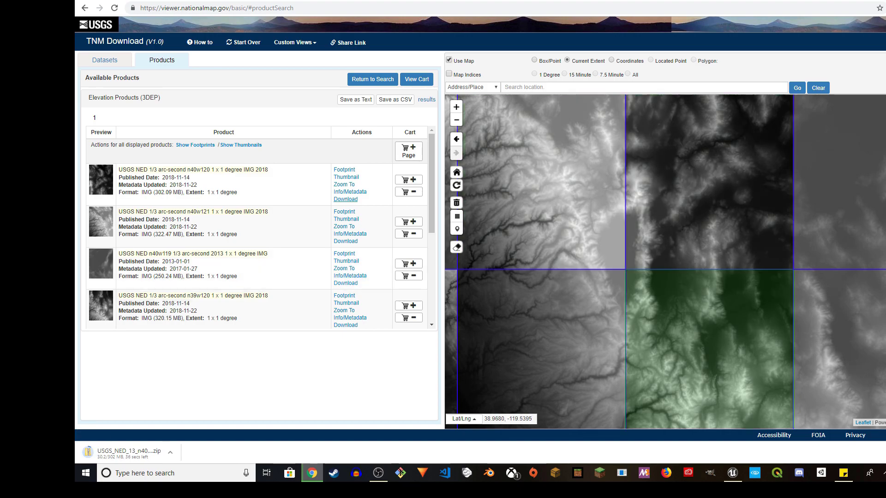
pyautogui.click(700, 308)
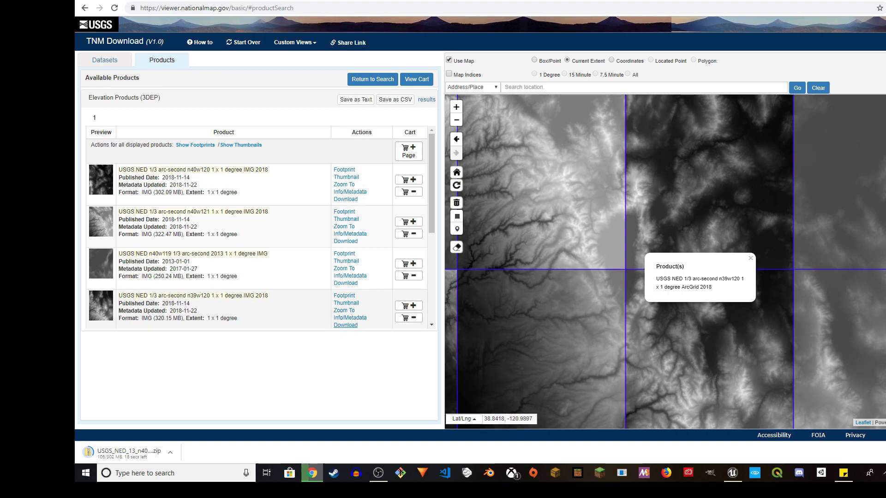
pyautogui.click(345, 325)
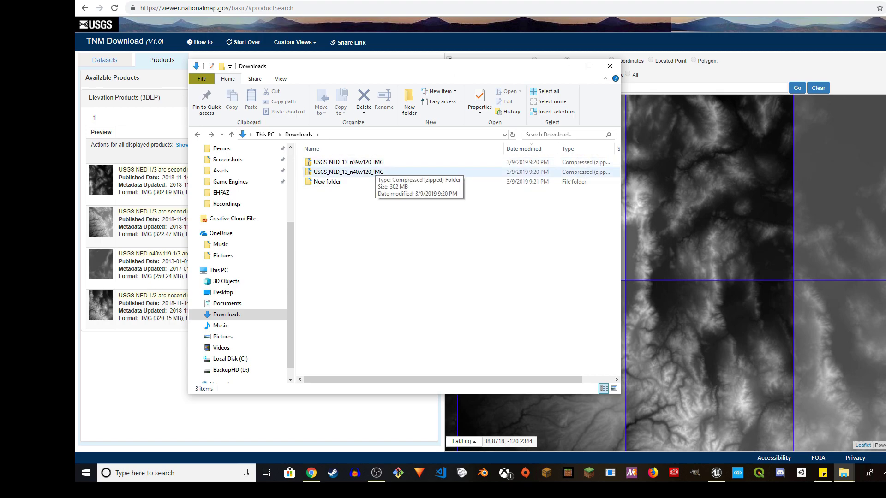
pyautogui.click(382, 164)
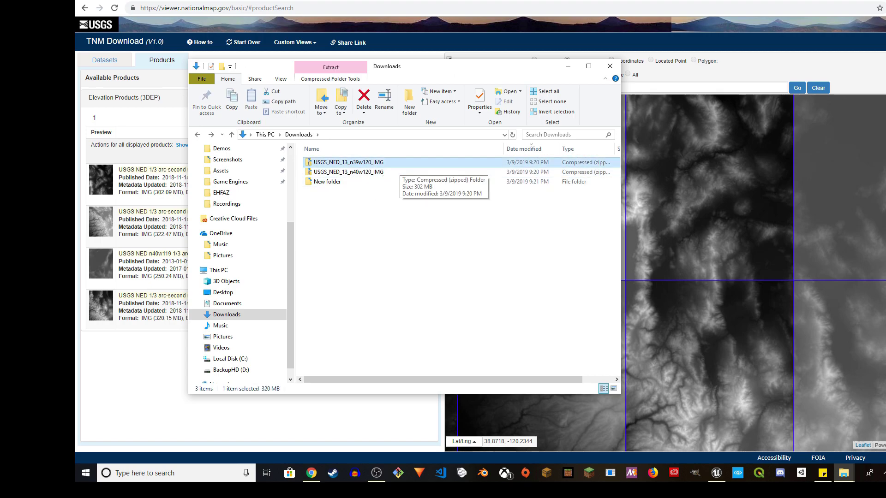
pyautogui.moveTo(503, 148); pyautogui.dragTo(415, 149)
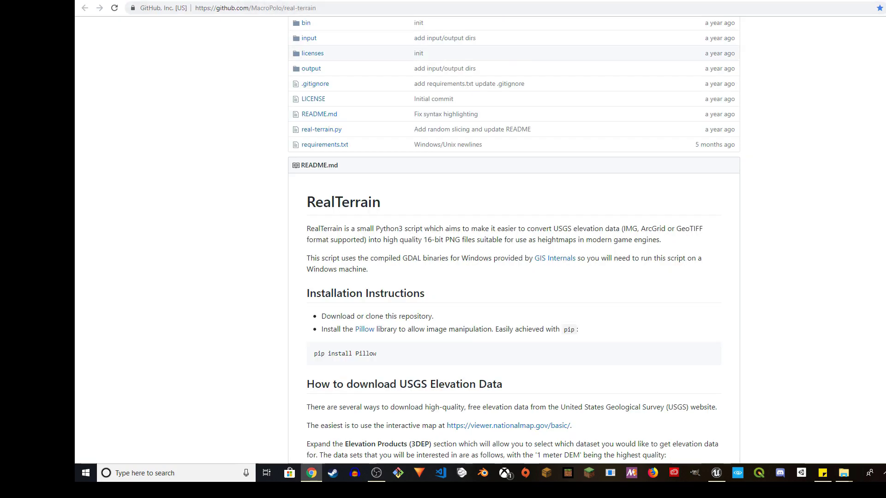
# Step: Switch to the MacroPolo/real-terrain repository on GitHub and download it as a ZIP
pyautogui.scroll(6, 480, 239)
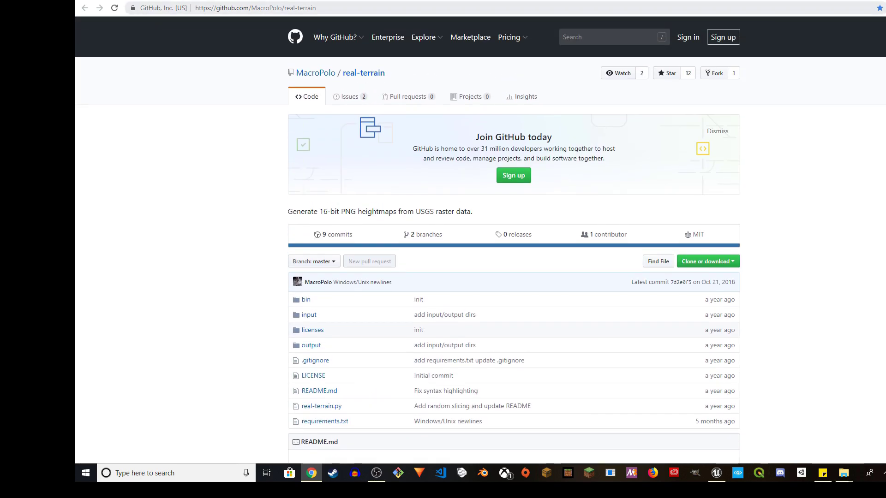
pyautogui.click(266, 8)
pyautogui.doubleClick(266, 7)
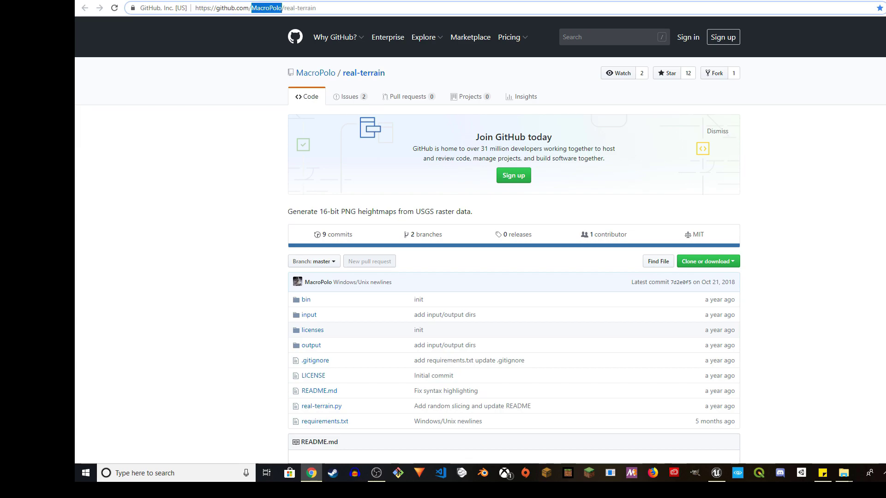
pyautogui.moveTo(317, 7); pyautogui.dragTo(195, 8)
pyautogui.scroll(-2, 480, 258)
pyautogui.scroll(1, 480, 259)
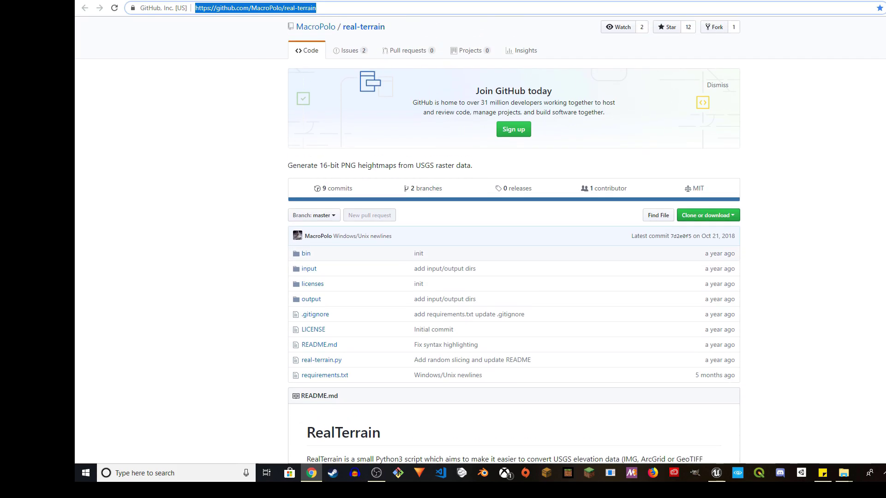
pyautogui.click(708, 215)
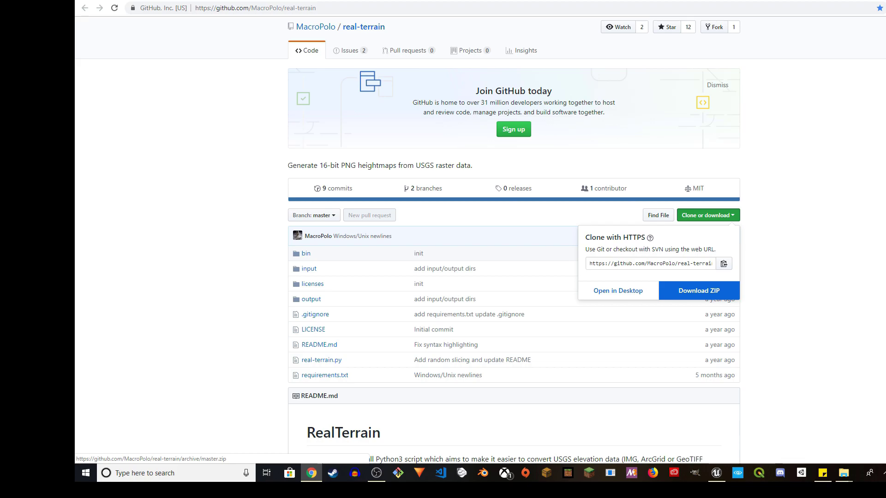
pyautogui.click(698, 290)
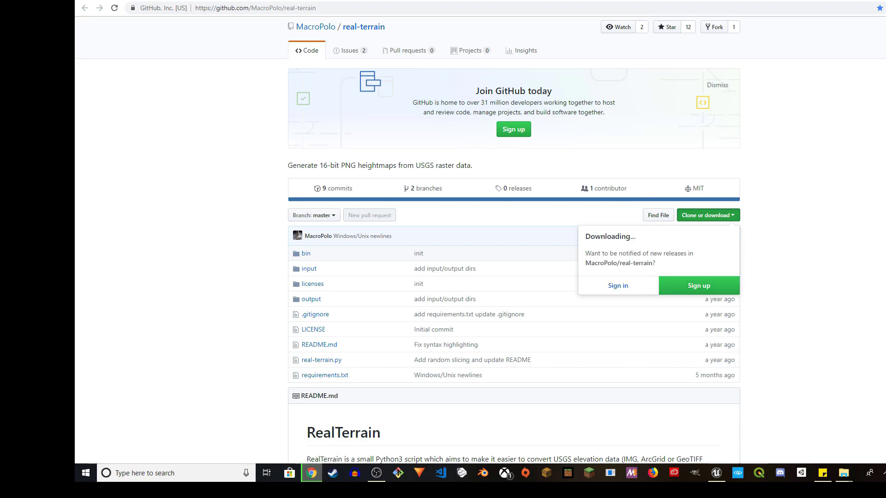
# Step: Close the n40w120 archive window and extract the real-terrain-master archive in the Downloads folder
pyautogui.moveTo(843, 473)
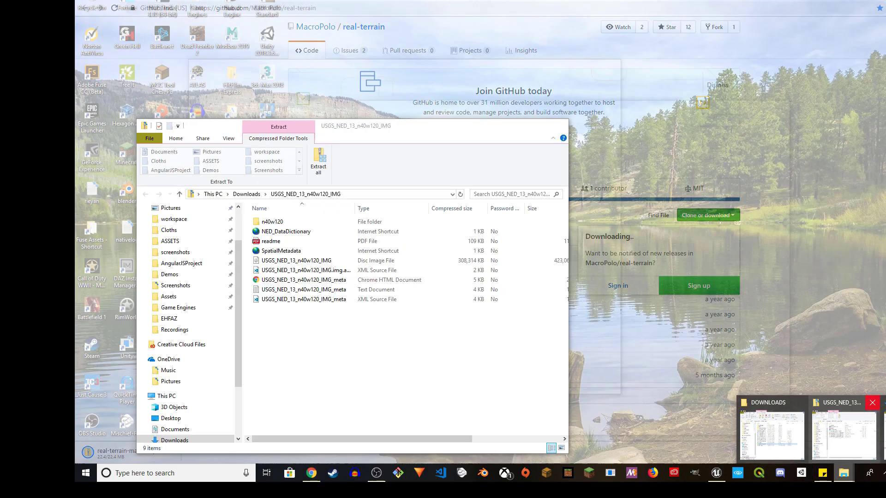
pyautogui.click(872, 402)
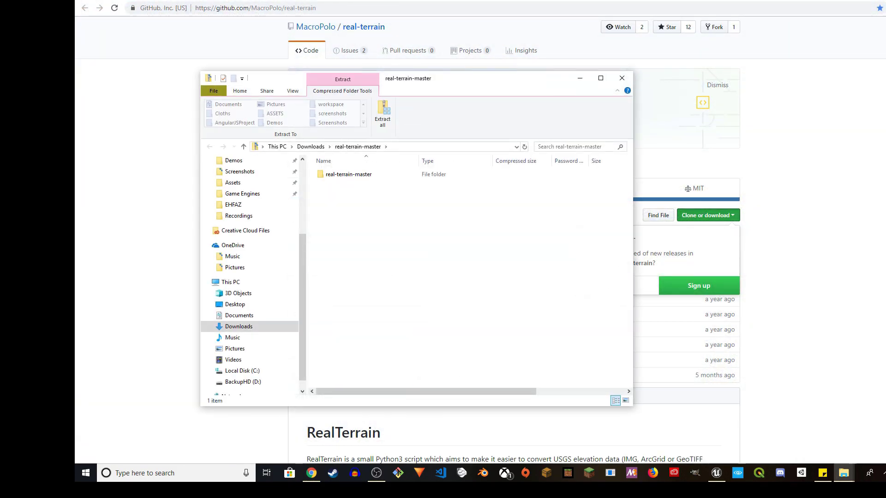
pyautogui.click(310, 147)
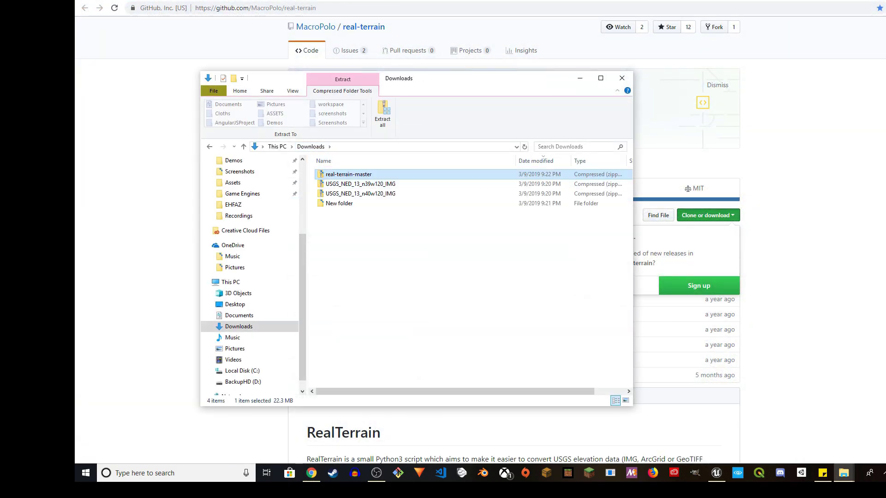
pyautogui.click(348, 174)
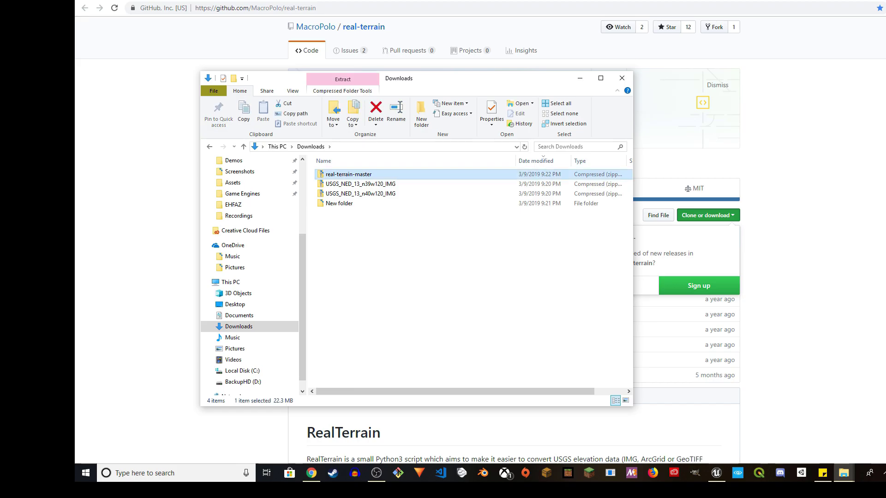
pyautogui.rightClick(350, 174)
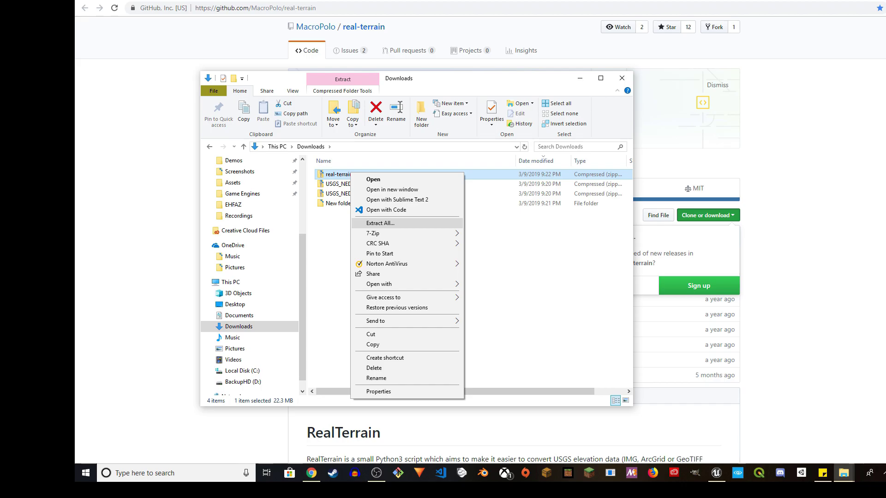
pyautogui.click(381, 222)
pyautogui.press('Return')
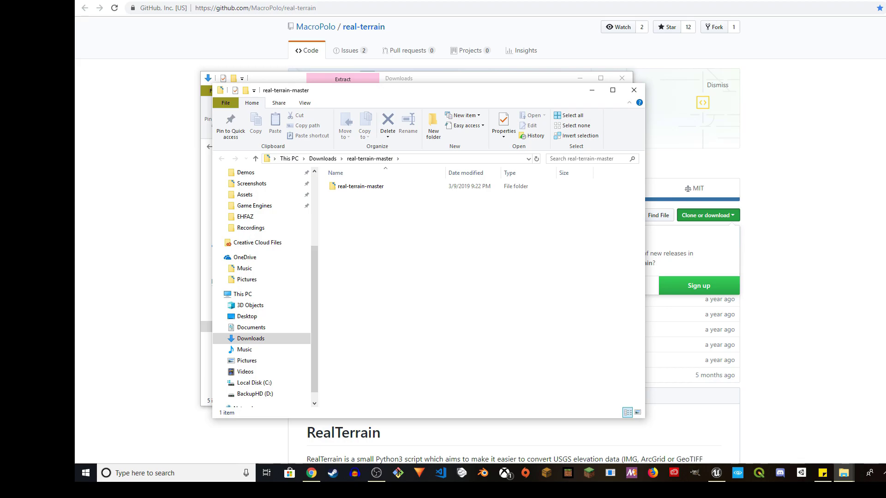
# Step: Close the extra extraction window and open the extracted real-terrain-master folder from Downloads
pyautogui.hotkey('alt', 'F4')
pyautogui.click(348, 203)
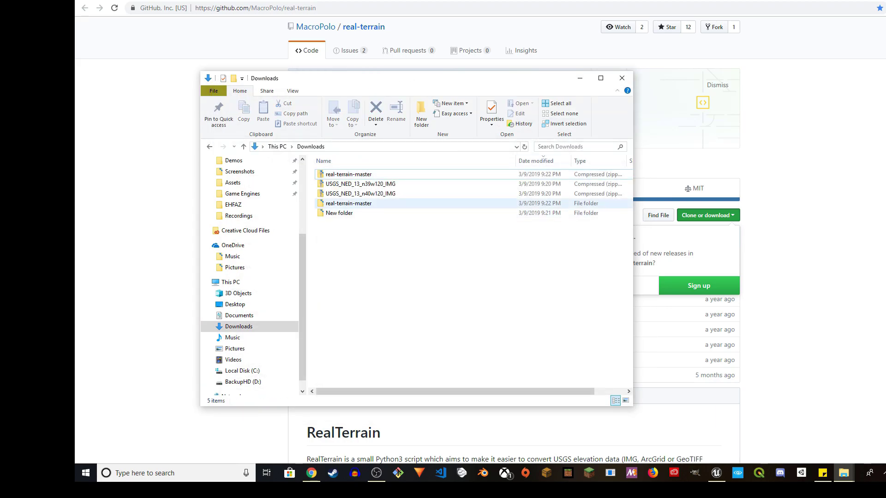
pyautogui.press('Down')
pyautogui.press('Up')
pyautogui.press('Return')
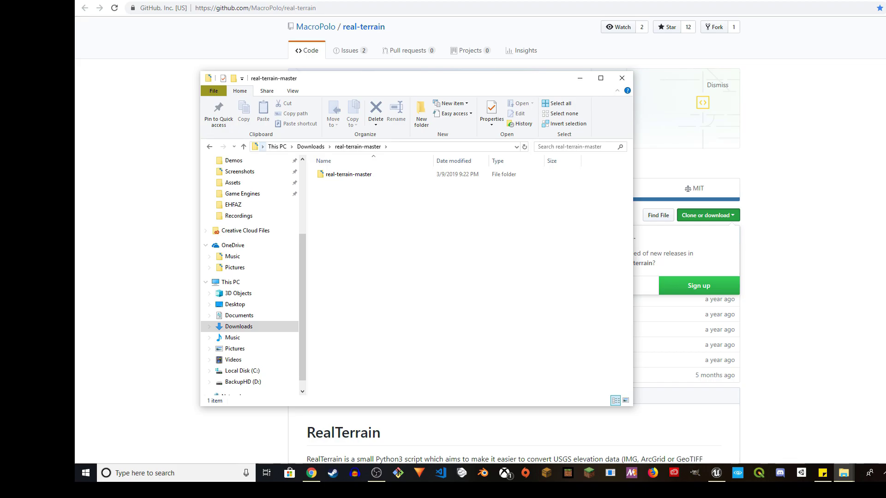
# Step: Return to the Downloads folder and extract the USGS_NED_13_n39w120_IMG archive into its default folder
pyautogui.press('BackSpace')
pyautogui.press('Up')
pyautogui.press('Up')
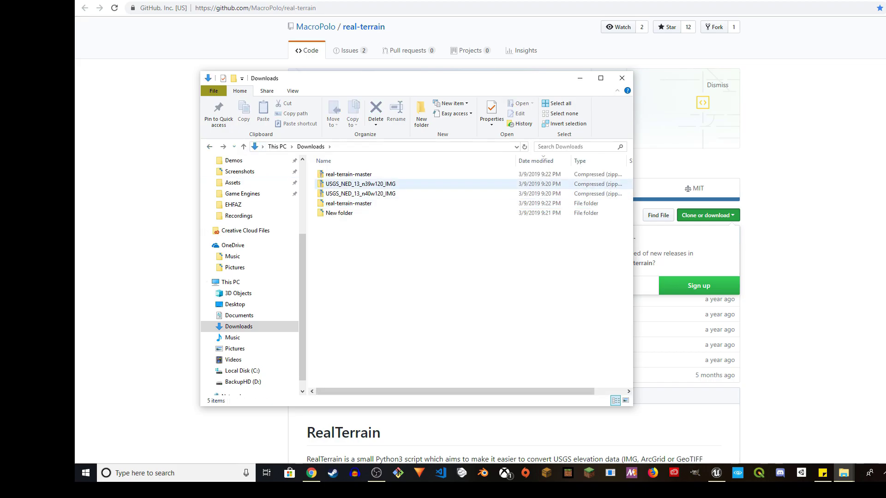
pyautogui.rightClick(372, 184)
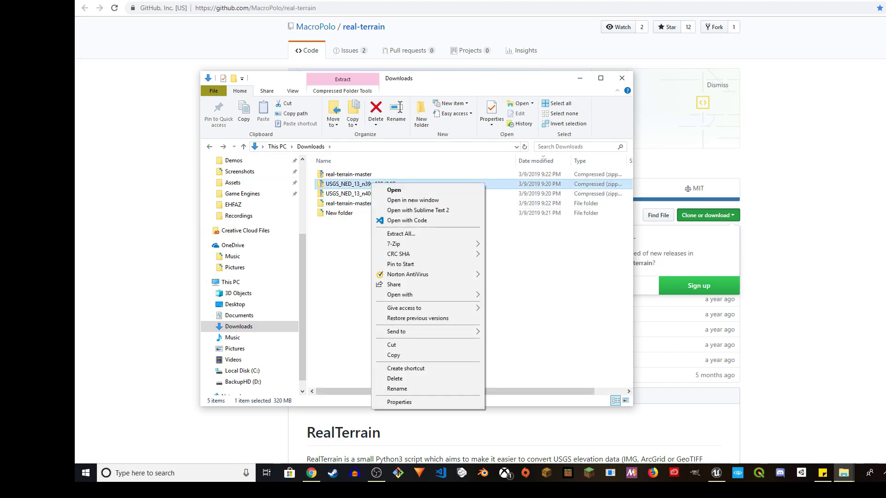
pyautogui.press('Escape')
pyautogui.rightClick(384, 182)
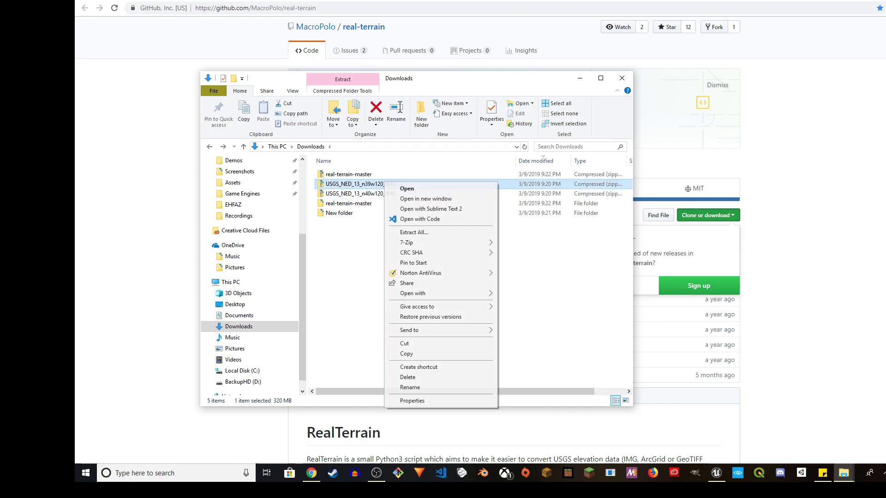
pyautogui.click(414, 232)
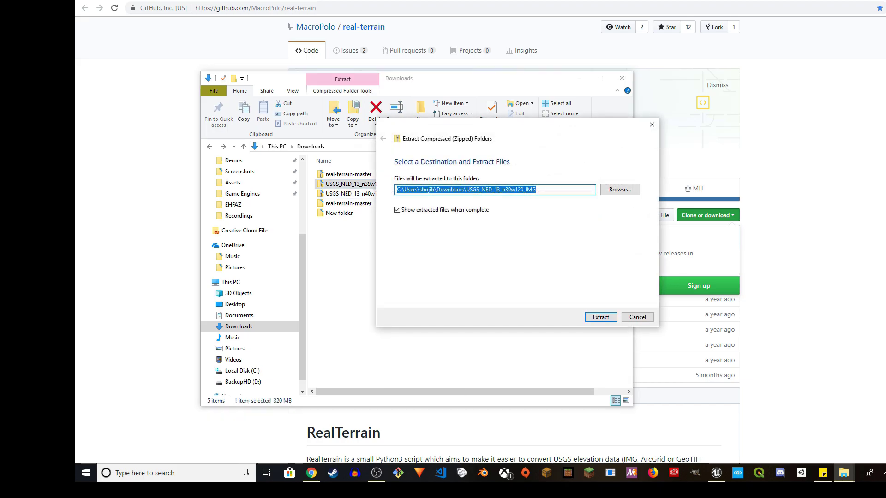
pyautogui.press('Return')
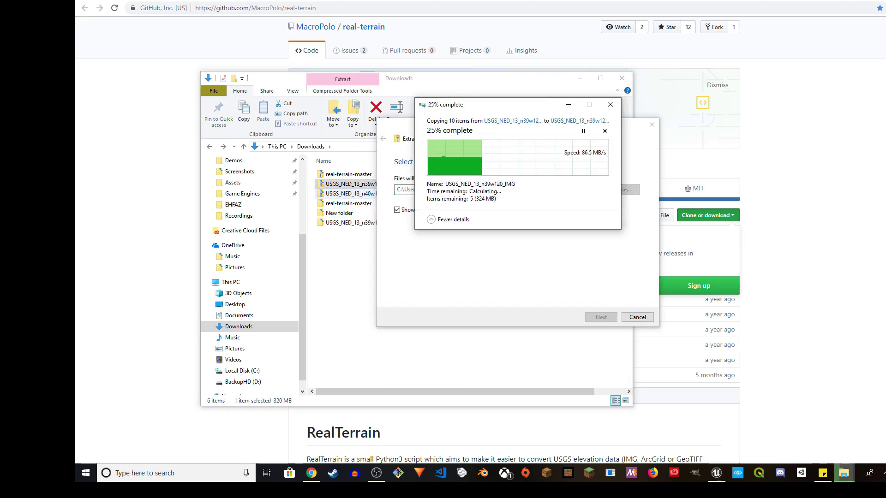
# Step: Extract the USGS_NED_13_n40w120_IMG archive into its default folder and close the extraction result windows
pyautogui.rightClick(351, 194)
pyautogui.click(383, 245)
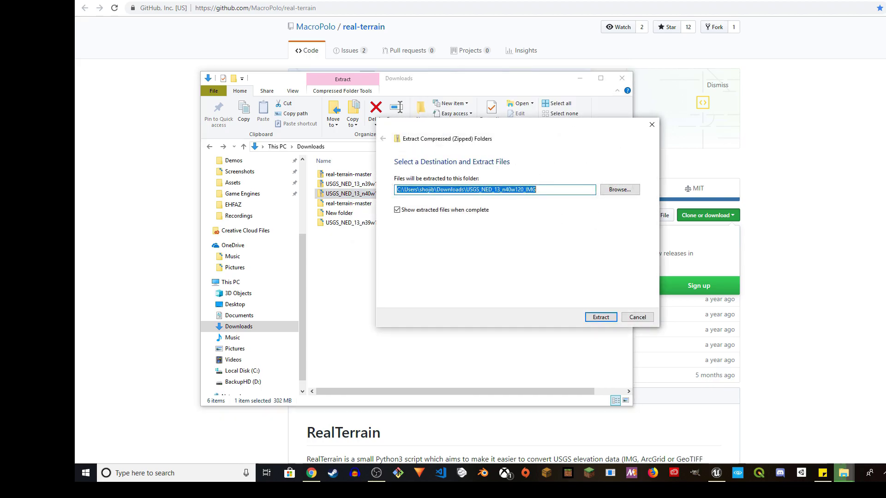
pyautogui.press('Return')
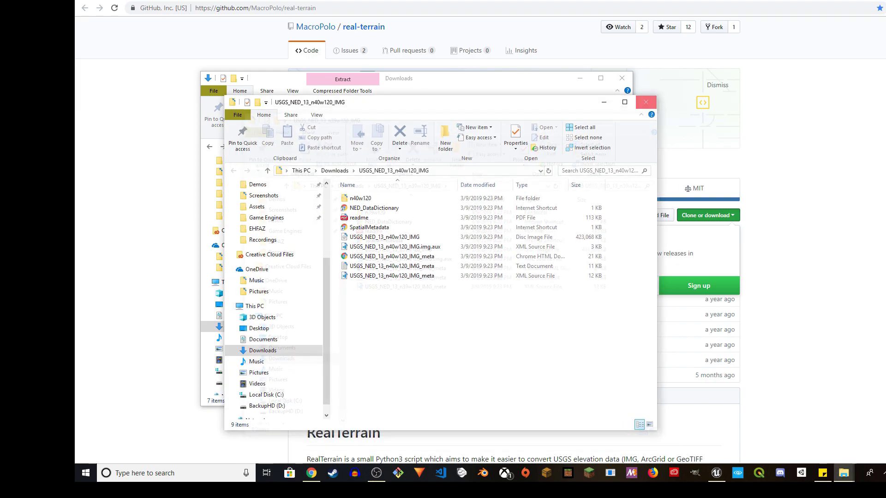
pyautogui.click(645, 102)
pyautogui.click(508, 267)
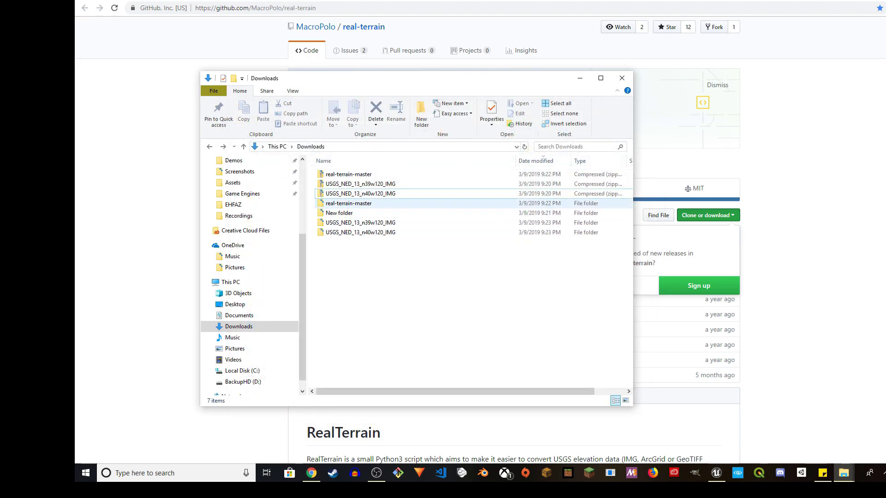
# Step: Copy the USGS_NED_13_n39w120_IMG disc image from its extracted folder into the input folder of real-terrain-master
pyautogui.click(360, 184)
pyautogui.doubleClick(371, 213)
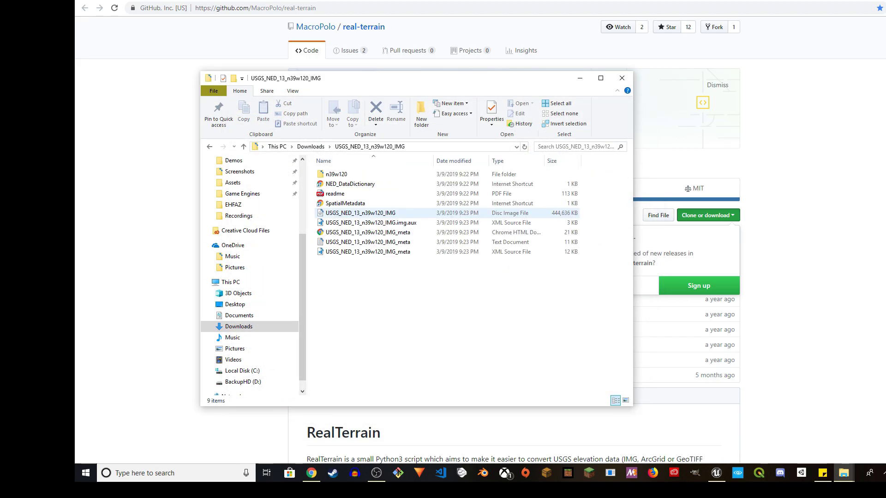
pyautogui.click(360, 214)
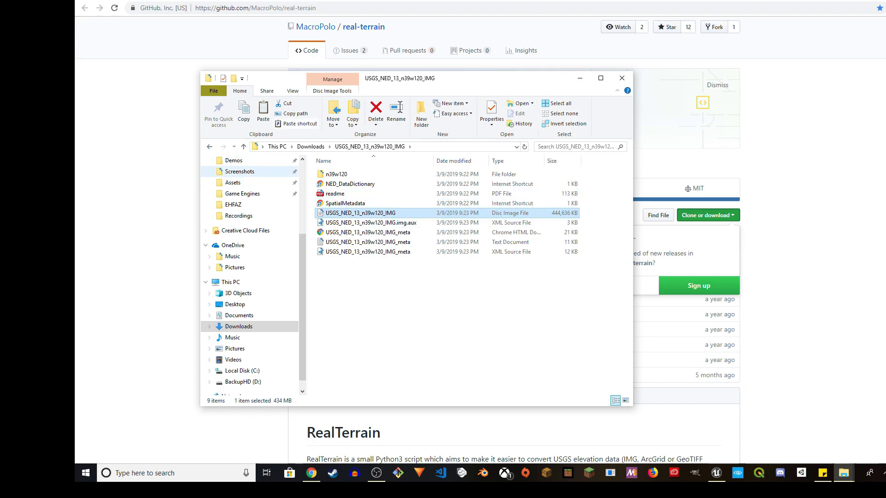
pyautogui.click(209, 146)
pyautogui.doubleClick(349, 203)
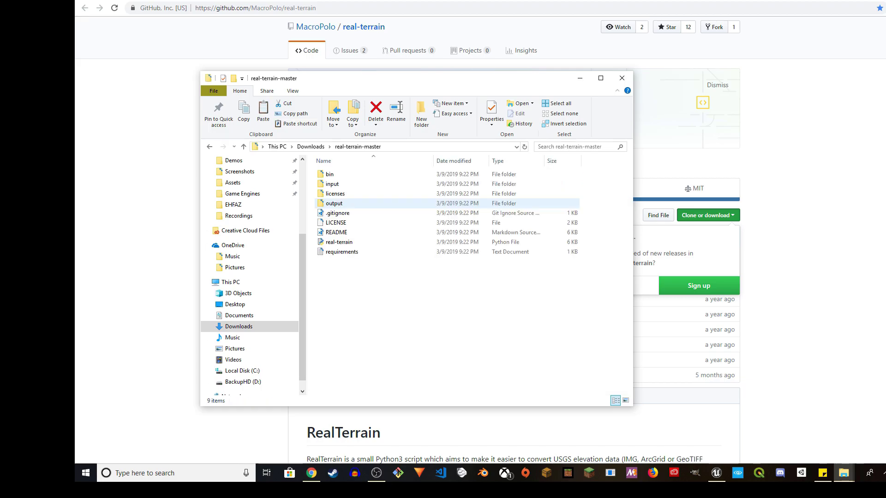
pyautogui.doubleClick(332, 183)
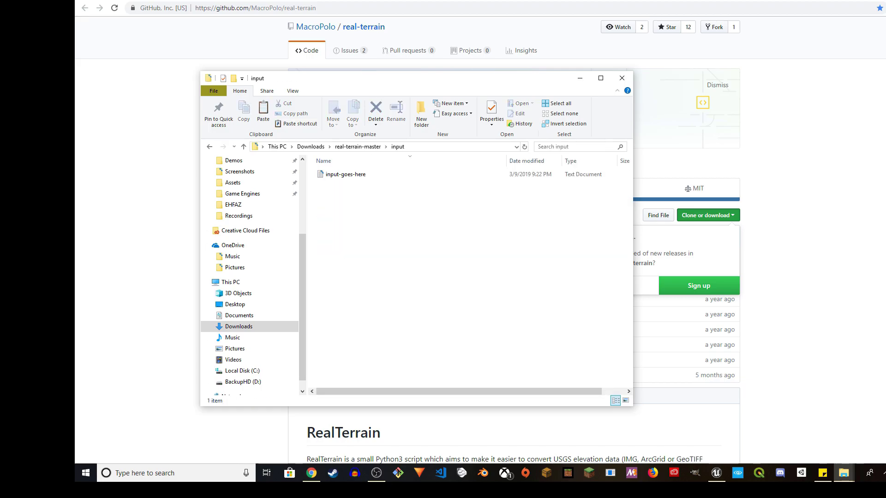
pyautogui.hotkey('ctrl', 'v')
# Step: Copy the USGS_NED_13_n40w120_IMG disc image from its extracted folder into the input folder of real-terrain-master
pyautogui.hotkey('alt', 'Left')
pyautogui.hotkey('alt', 'Left')
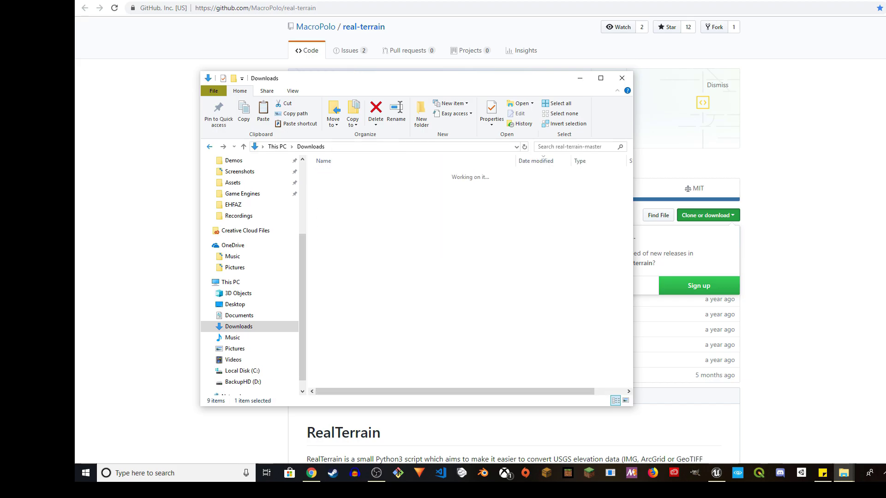
pyautogui.click(337, 223)
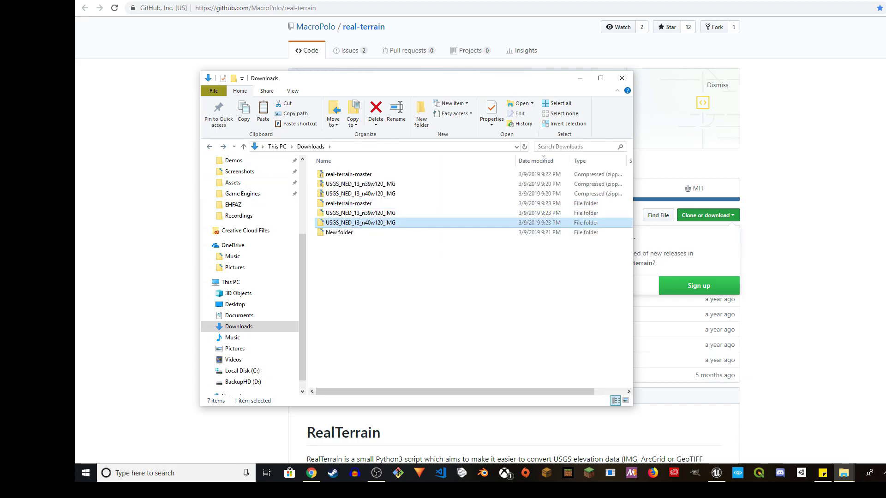
pyautogui.doubleClick(360, 222)
pyautogui.click(360, 213)
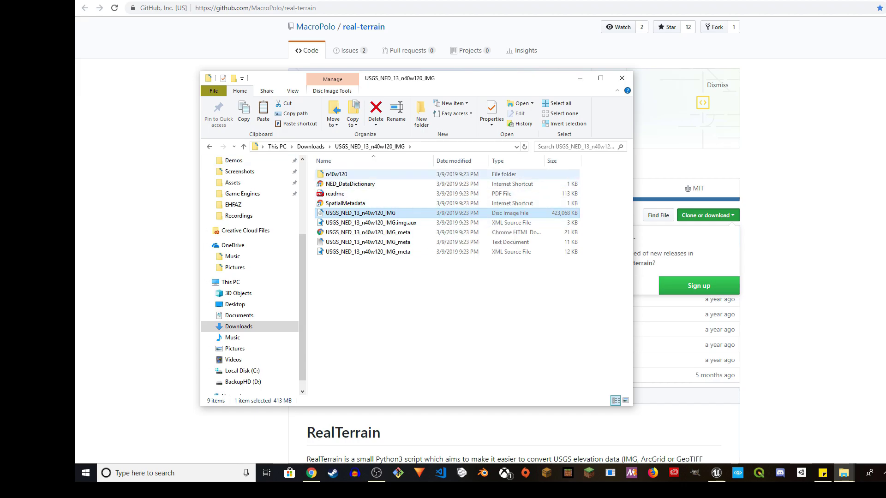
pyautogui.hotkey('alt', 'Left')
pyautogui.hotkey('alt', 'Left')
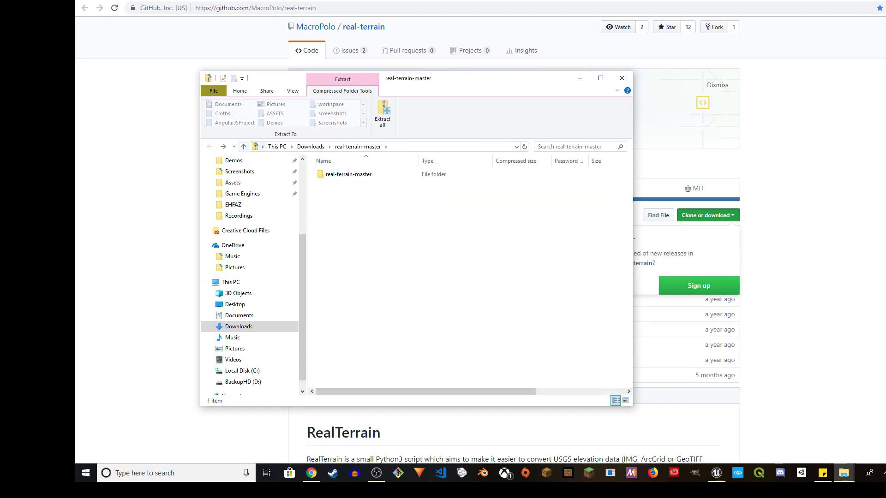
pyautogui.click(223, 146)
pyautogui.doubleClick(348, 203)
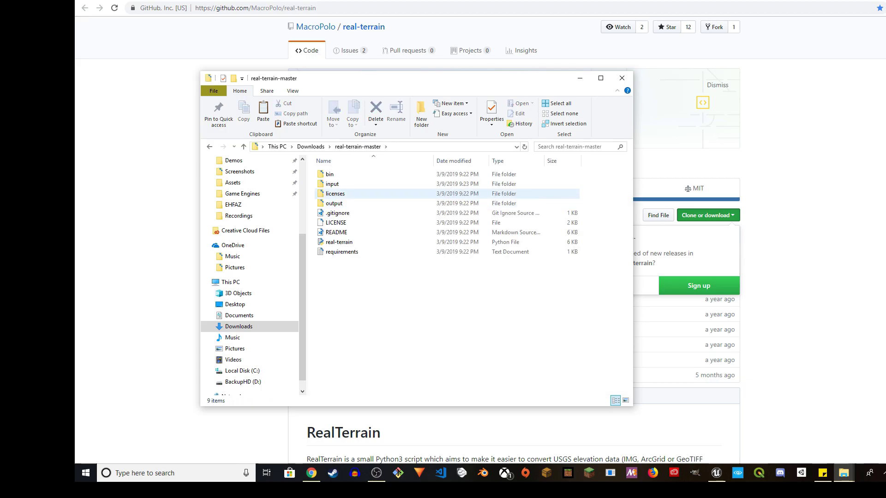
pyautogui.press('Up')
pyautogui.press('Return')
pyautogui.hotkey('ctrl', 'v')
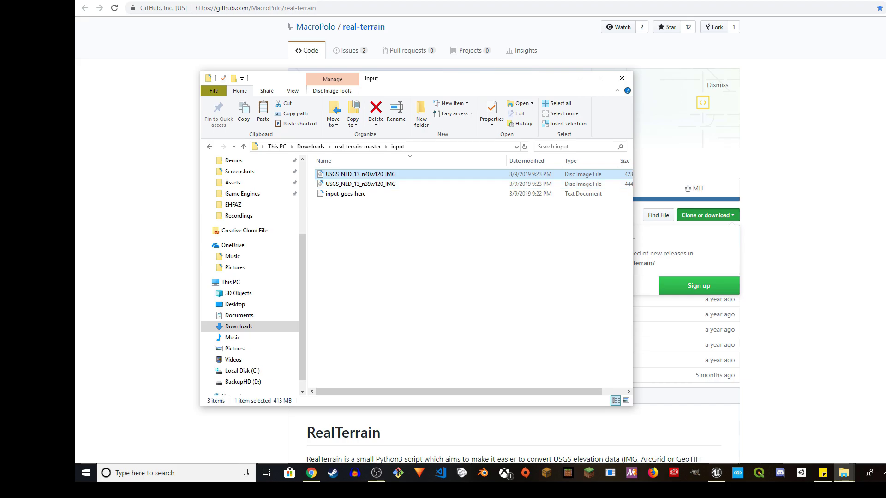
pyautogui.click(360, 212)
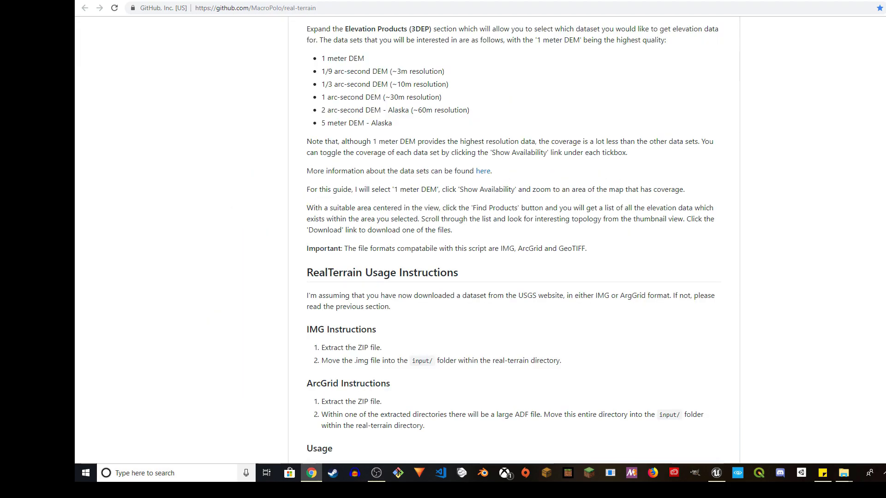
# Step: Open a Command Prompt window, enlarge it and move it toward the middle of the screen
pyautogui.press('super')
pyautogui.write('cm')
pyautogui.press('Return')
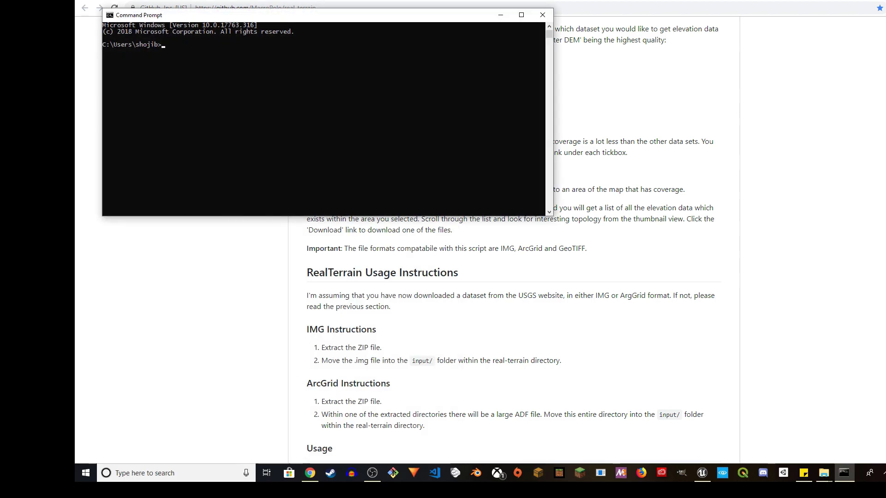
pyautogui.moveTo(553, 216); pyautogui.dragTo(575, 309)
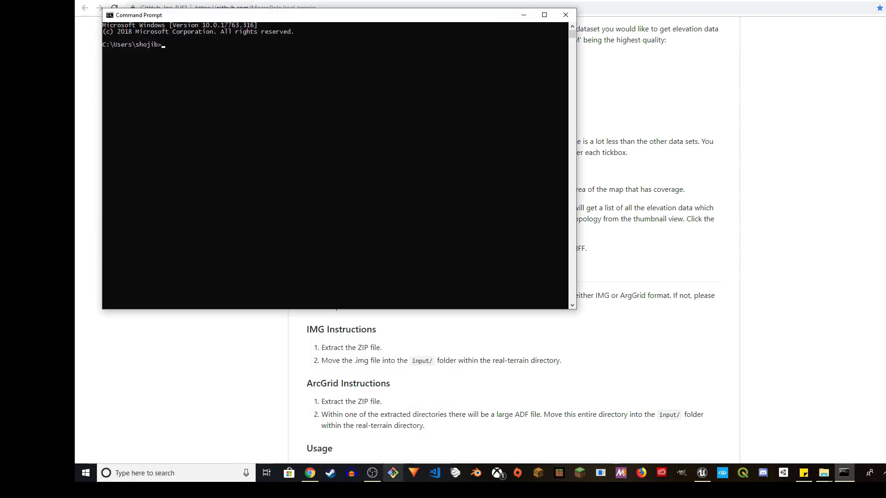
pyautogui.moveTo(253, 21); pyautogui.dragTo(335, 109)
pyautogui.click(275, 148)
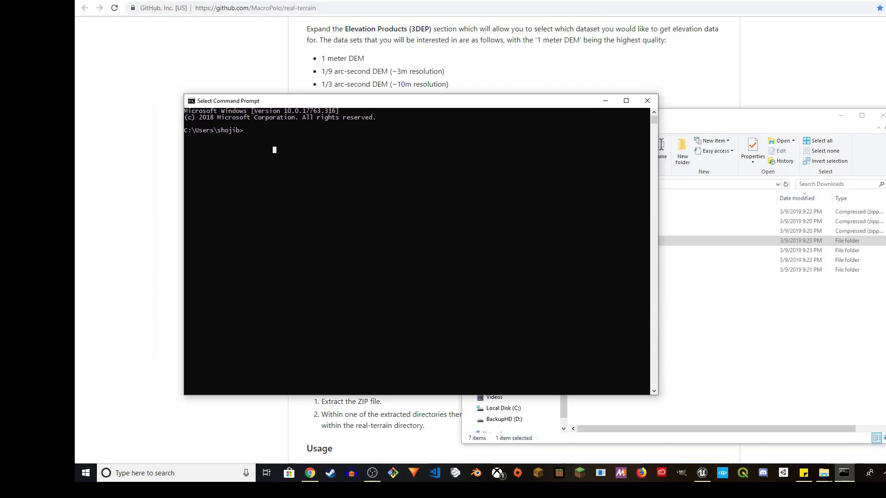
# Step: Change the Command Prompt directory with cd to the real-terrain-master folder in Downloads
pyautogui.write('cd')
pyautogui.click(692, 300)
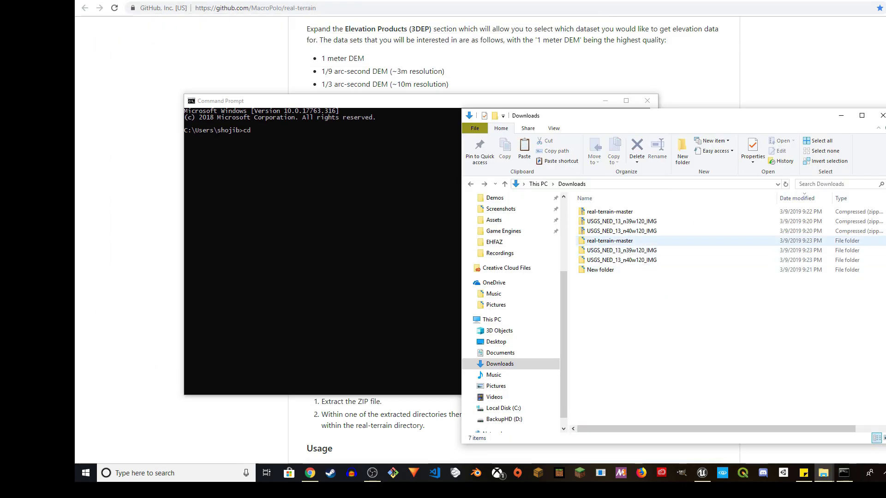
pyautogui.moveTo(609, 240); pyautogui.dragTo(350, 184)
pyautogui.click(351, 185)
pyautogui.press('Return')
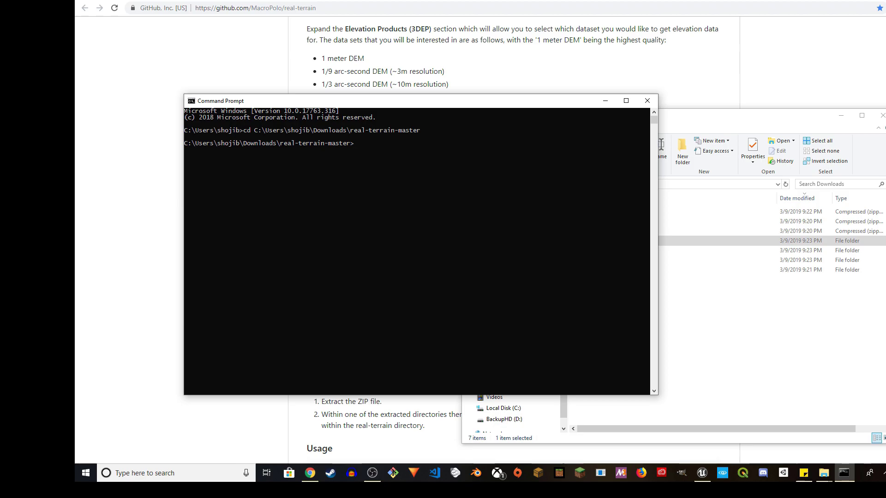
# Step: Switch to the real-terrain GitHub page and copy the word python from the Usage section's help command
pyautogui.hotkey('alt', 'Tab')
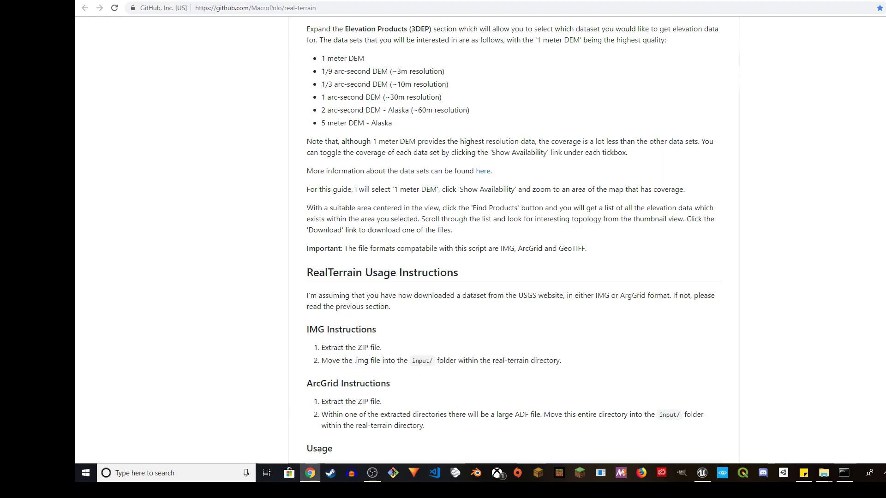
pyautogui.scroll(-7, 514, 240)
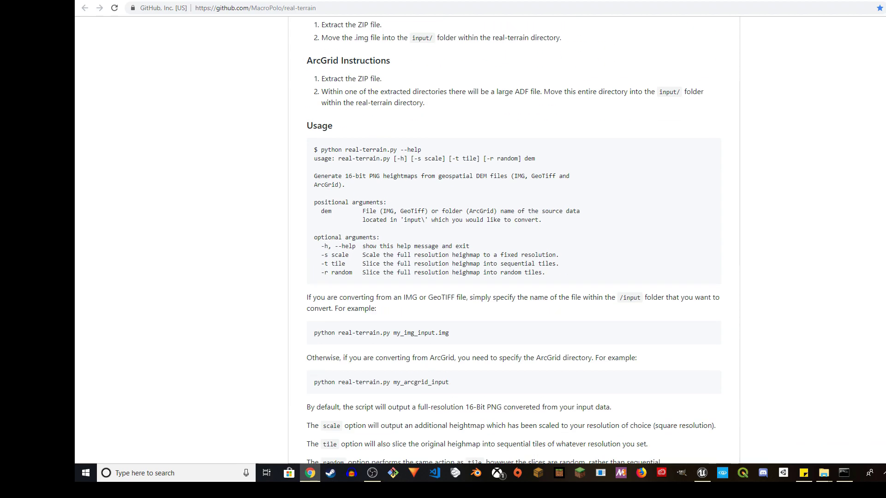
pyautogui.moveTo(421, 150); pyautogui.dragTo(328, 149)
pyautogui.doubleClick(326, 150)
pyautogui.click(332, 149)
pyautogui.doubleClick(331, 149)
pyautogui.hotkey('ctrl', 'c')
# Step: Search the web for python in a new browser tab and view the Download Python page on python.org
pyautogui.hotkey('ctrl', 't')
pyautogui.hotkey('ctrl', 'v')
pyautogui.press('Return')
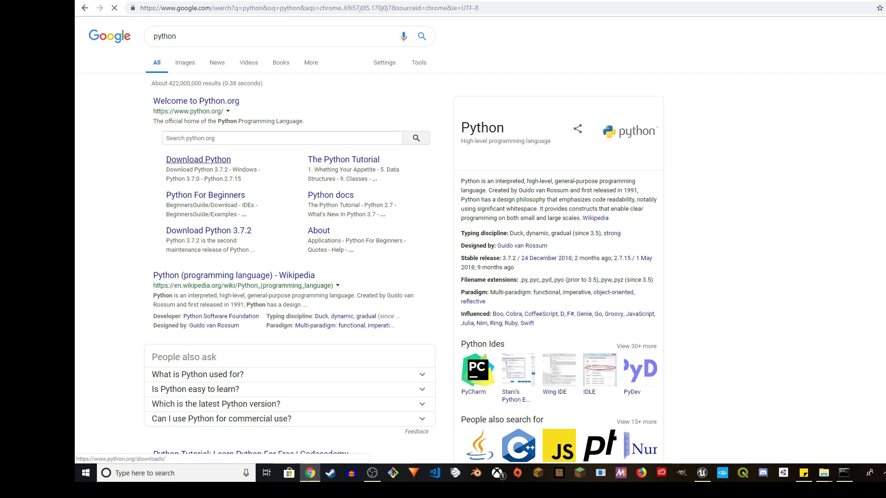
pyautogui.click(198, 159)
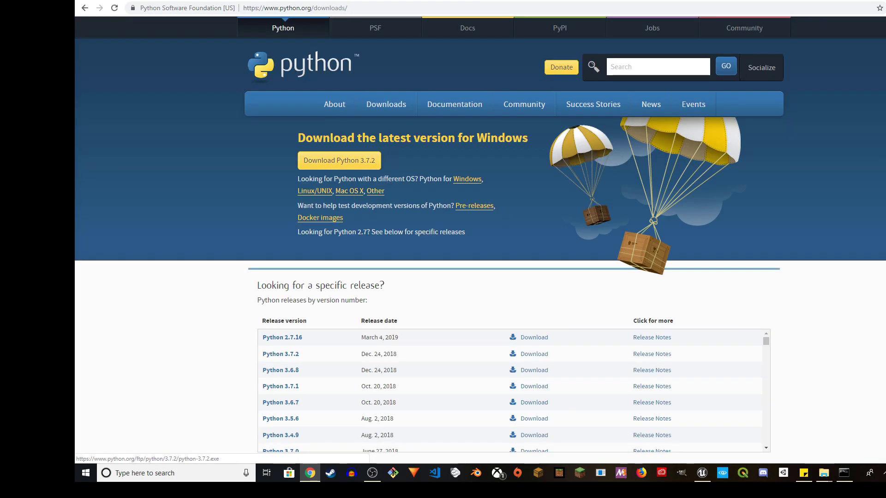
pyautogui.scroll(-6, 443, 231)
pyautogui.scroll(6, 443, 230)
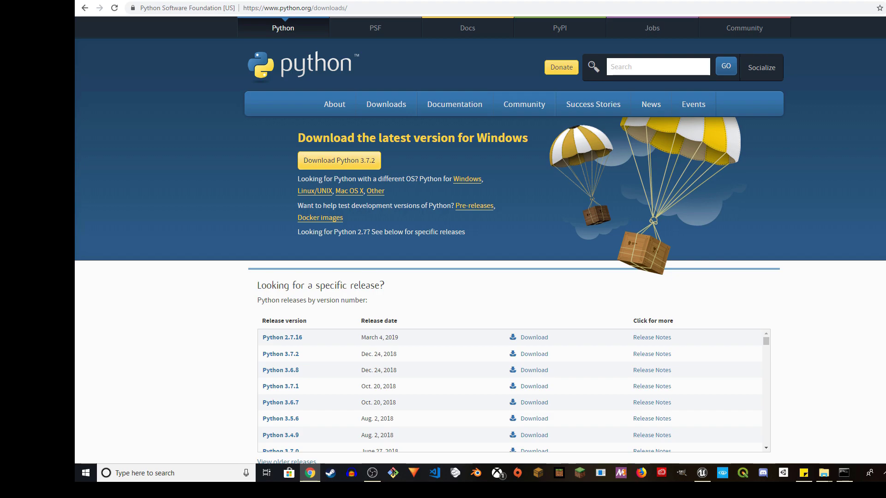
# Step: Switch to the Command Prompt, run python -h and look through the help output
pyautogui.hotkey('alt', 'Tab')
pyautogui.click(459, 285)
pyautogui.write('python')
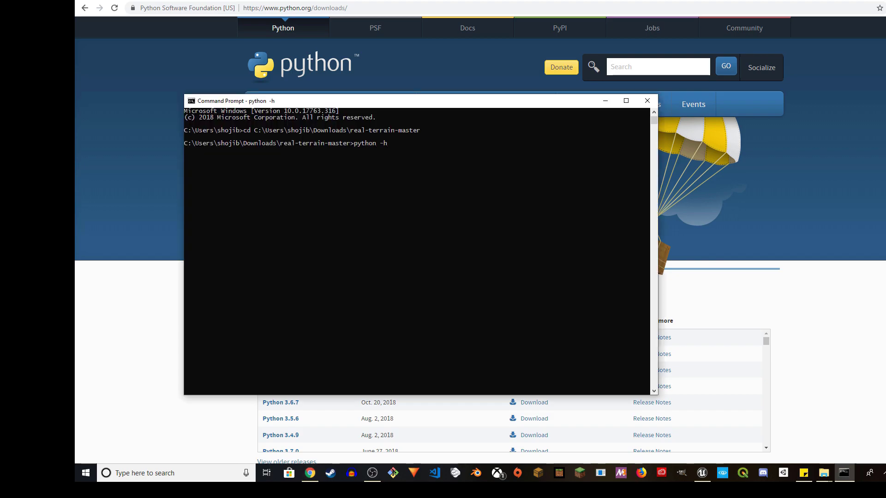
pyautogui.write(' -h')
pyautogui.press('Return')
pyautogui.scroll(12, 418, 251)
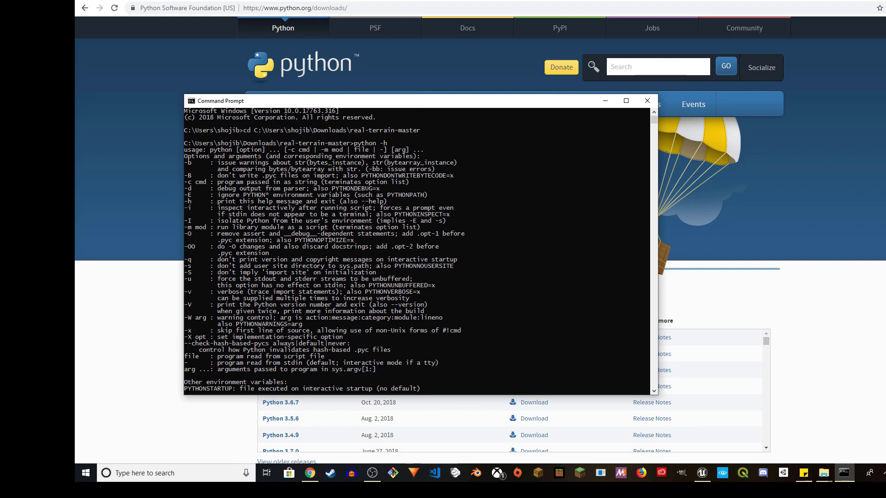
pyautogui.scroll(-17, 417, 251)
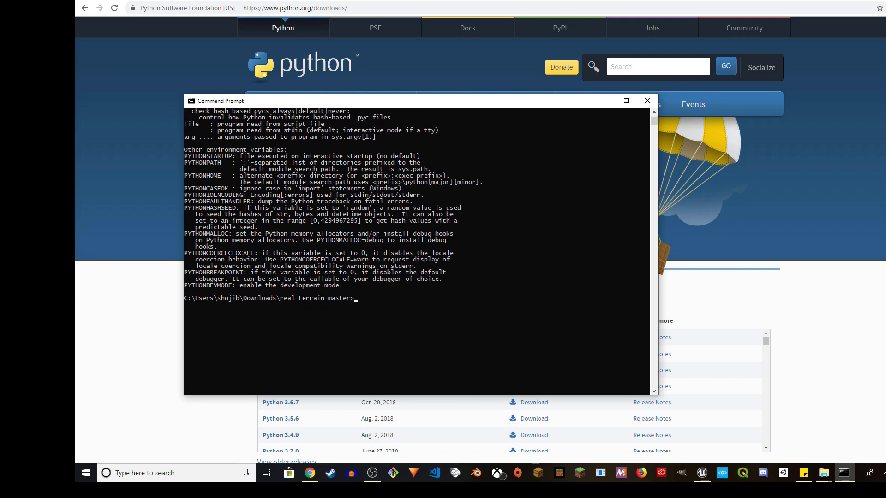
# Step: Switch back to the real-terrain GitHub page and review the Usage section's help command, options and conversion examples
pyautogui.hotkey('alt', 'Tab')
pyautogui.click(333, 149)
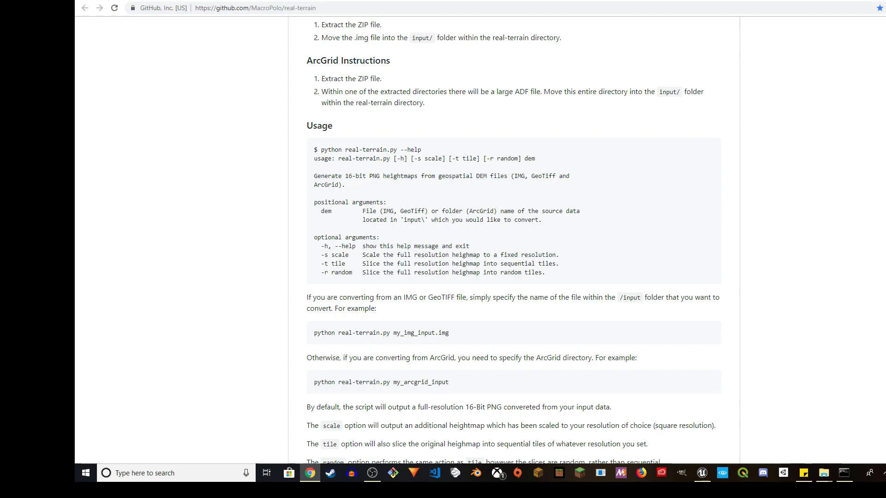
pyautogui.moveTo(320, 149); pyautogui.dragTo(421, 149)
pyautogui.click(421, 149)
pyautogui.scroll(-2, 513, 240)
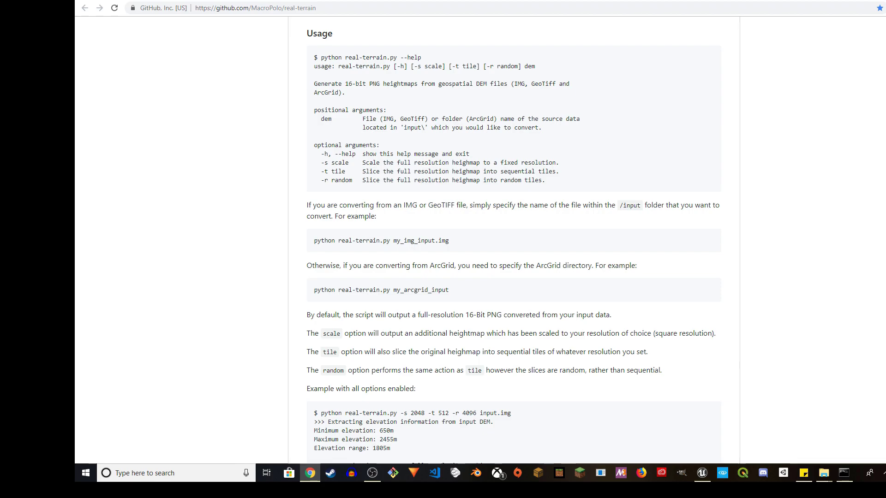
pyautogui.scroll(1, 514, 240)
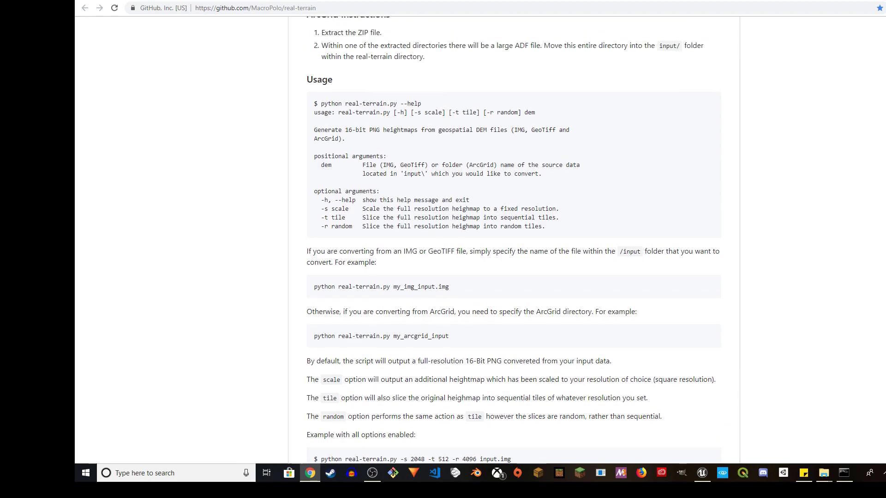
# Step: Switch from the example IMG conversion command to the Command Prompt and enter python real-terrain.py without running it
pyautogui.tripleClick(381, 286)
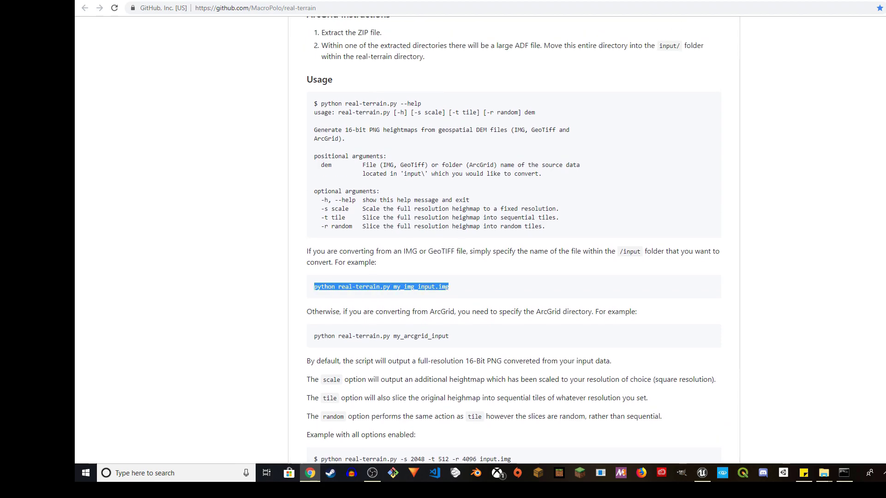
pyautogui.click(381, 287)
pyautogui.hotkey('alt', 'Tab')
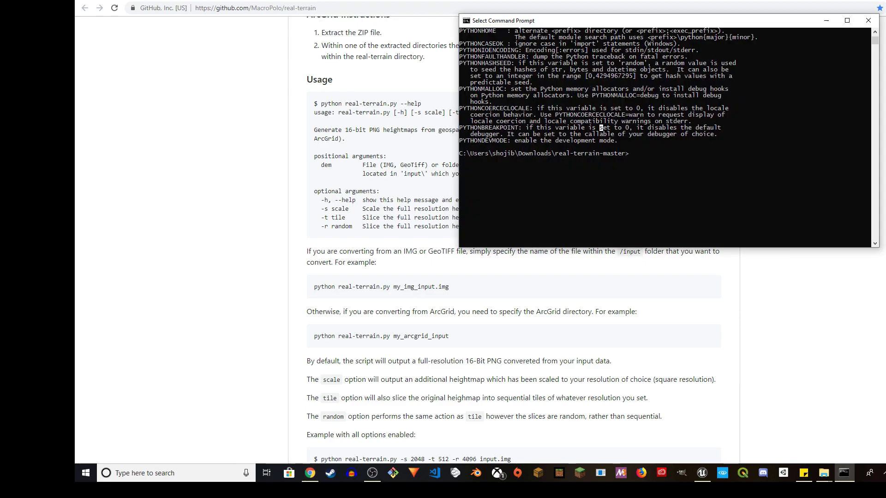
pyautogui.write('python')
pyautogui.write(' real-terrai')
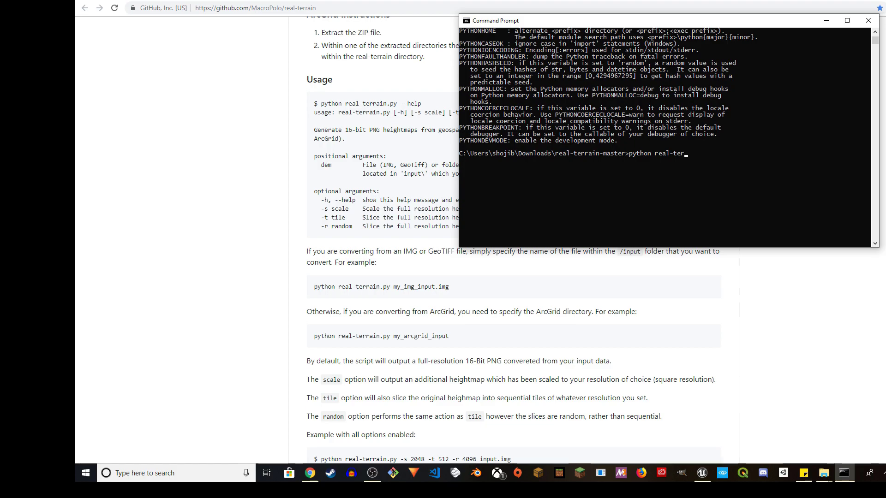
pyautogui.write('n.py')
# Step: Switch to File Explorer, open the input folder of real-terrain-master and copy the file name USGS_NED_13_n40w120_IMG
pyautogui.click(823, 473)
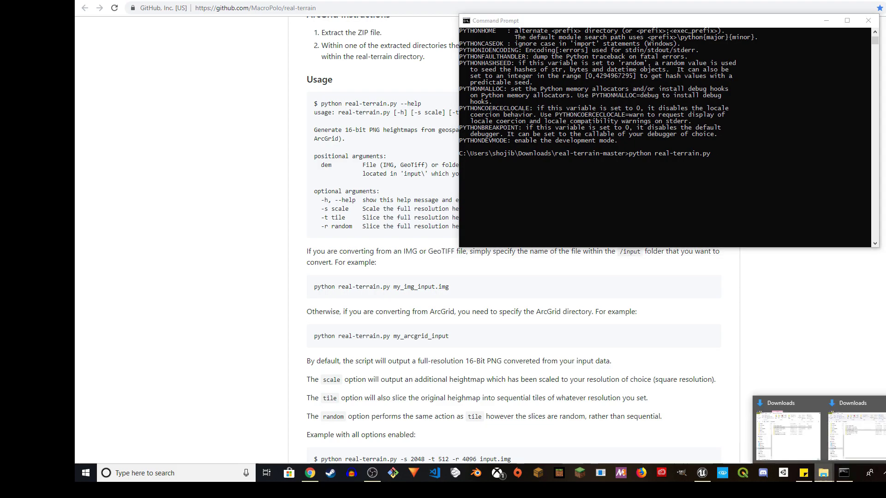
pyautogui.click(784, 429)
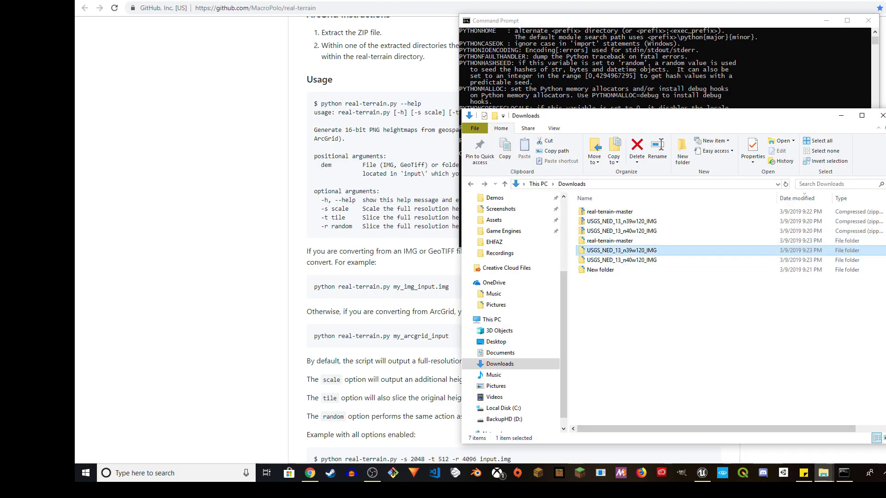
pyautogui.doubleClick(621, 250)
pyautogui.click(571, 184)
pyautogui.doubleClick(610, 240)
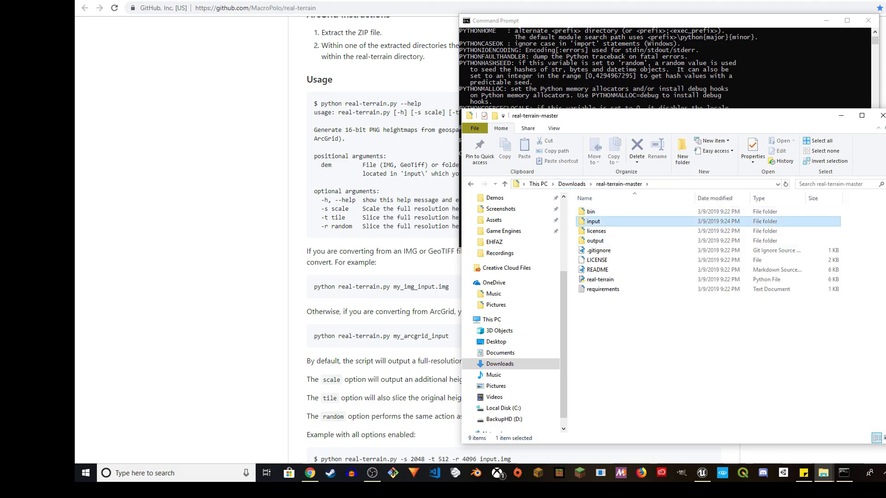
pyautogui.doubleClick(594, 221)
pyautogui.click(621, 211)
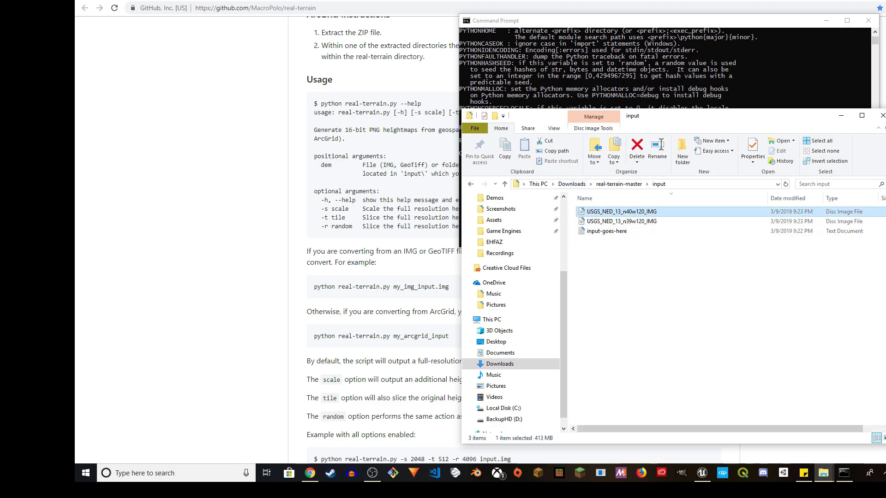
pyautogui.press('F2')
pyautogui.hotkey('ctrl', 'c')
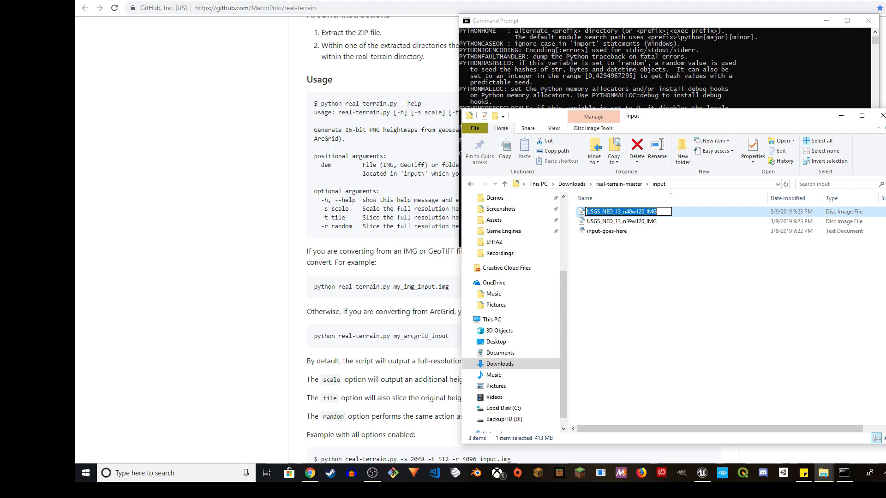
# Step: Switch back to the Command Prompt and try to run real-terrain.py with the copied name USGS_NED_13_n40w120_IMG as its input
pyautogui.hotkey('alt', 'Tab')
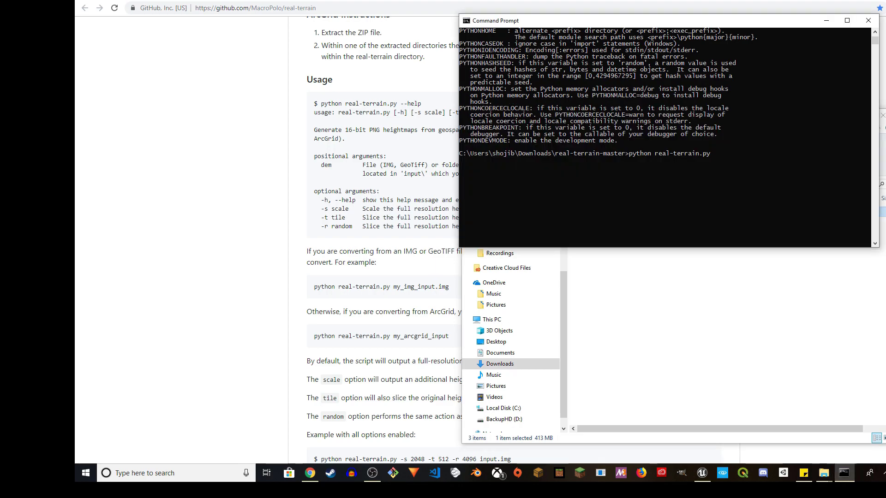
pyautogui.hotkey('ctrl', 'v')
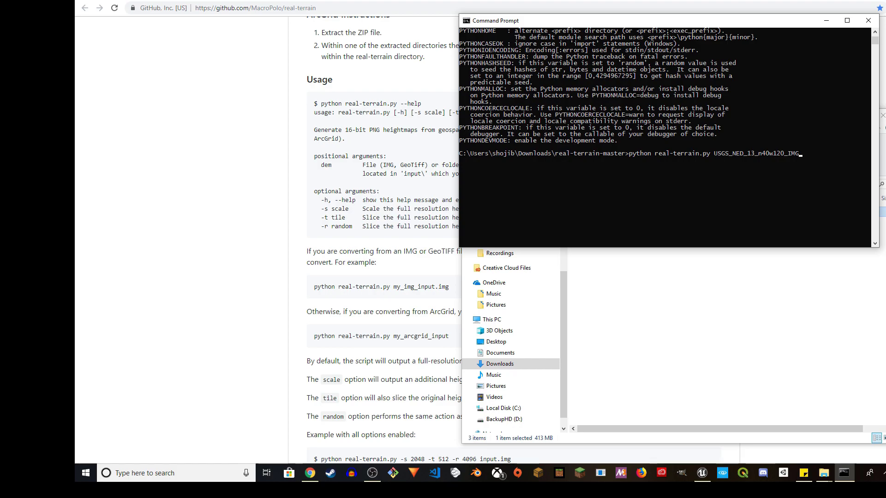
pyautogui.press('Return')
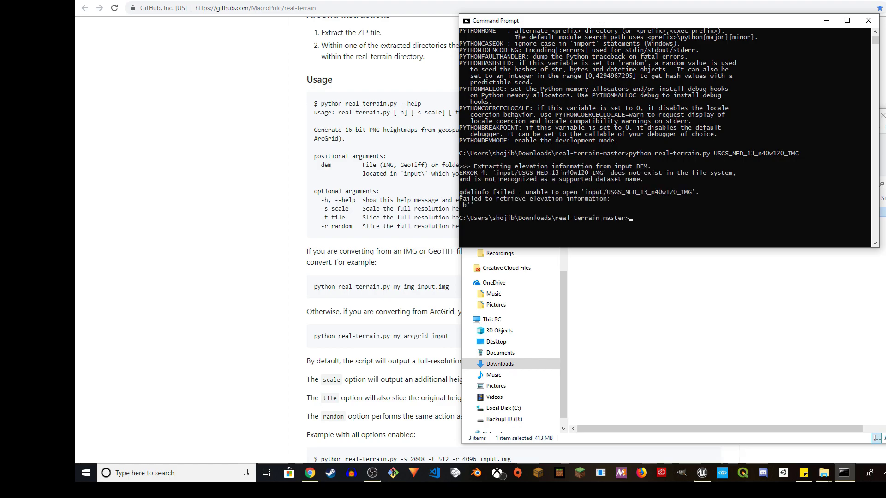
# Step: Add the .img extension to the last command and run python real-terrain.py USGS_NED_13_n40w120_IMG.img
pyautogui.press('Up')
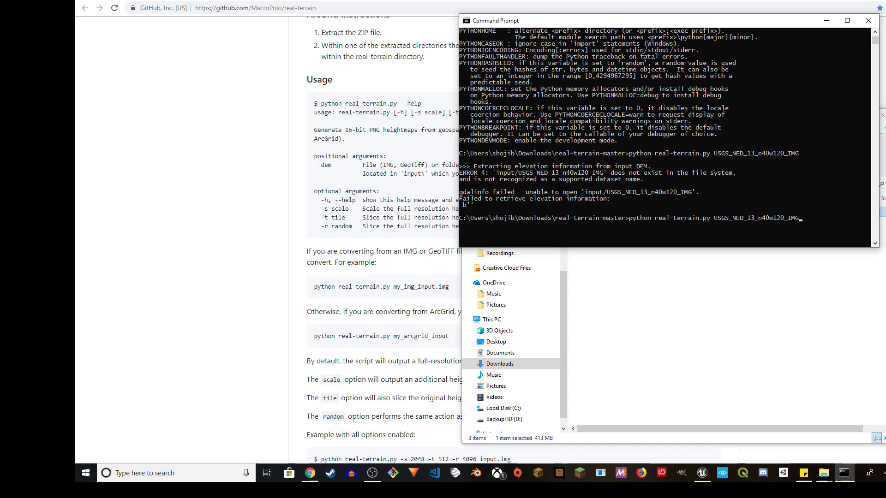
pyautogui.write('.img')
pyautogui.press('Return')
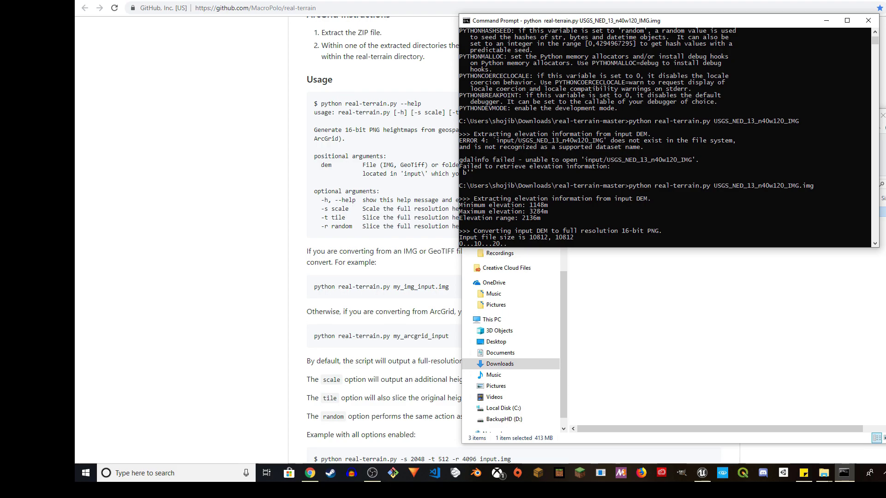
# Step: Check the second IMG file's name in the input folder, then run python real-terrain.py USGS_NED_13_n39w120_IMG.img in the Command Prompt
pyautogui.click(669, 277)
pyautogui.click(621, 221)
pyautogui.press('F2')
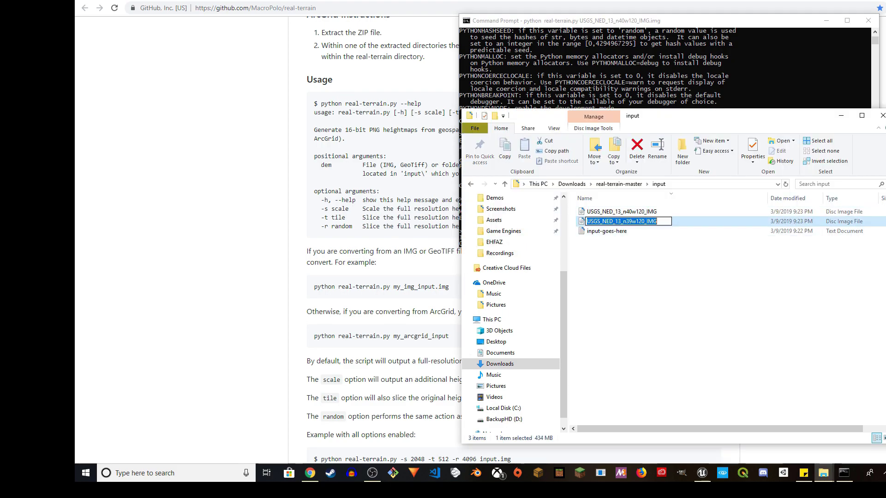
pyautogui.hotkey('alt', 'Tab')
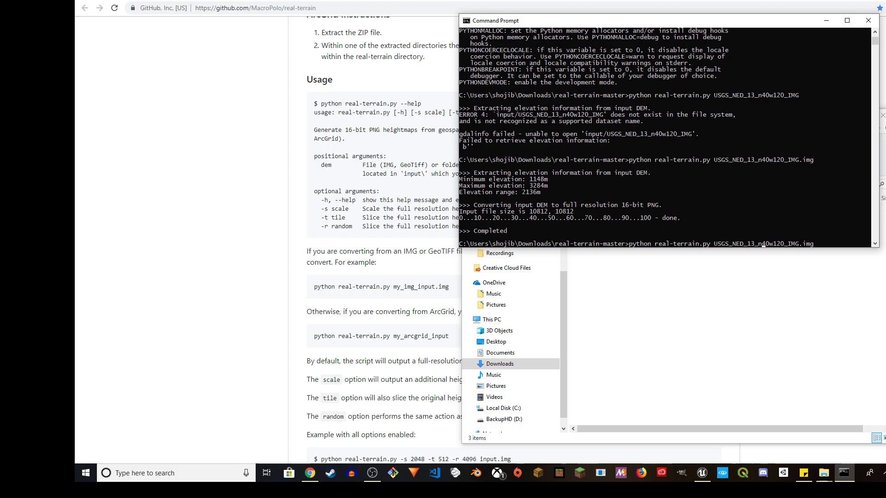
pyautogui.press('Delete')
pyautogui.press('Delete')
pyautogui.write('39')
pyautogui.press('Return')
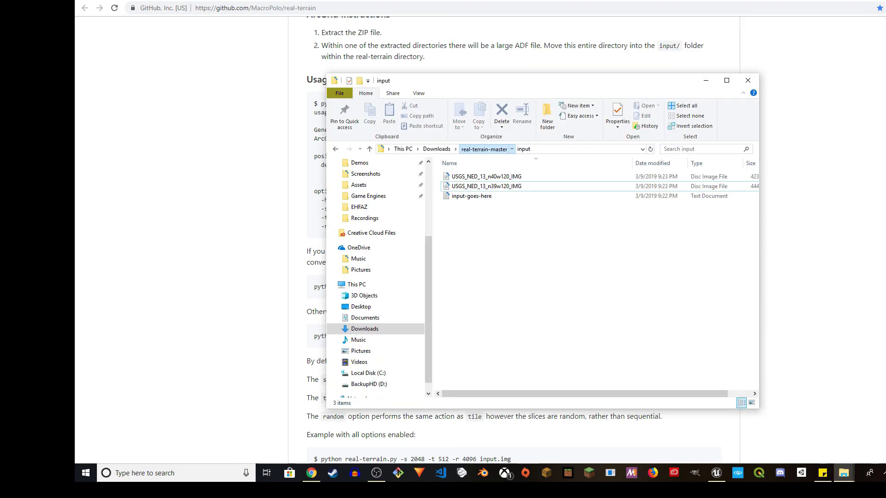
# Step: Open the output folder of real-terrain-master in File Explorer and examine the generated heightmap PNG files
pyautogui.click(484, 149)
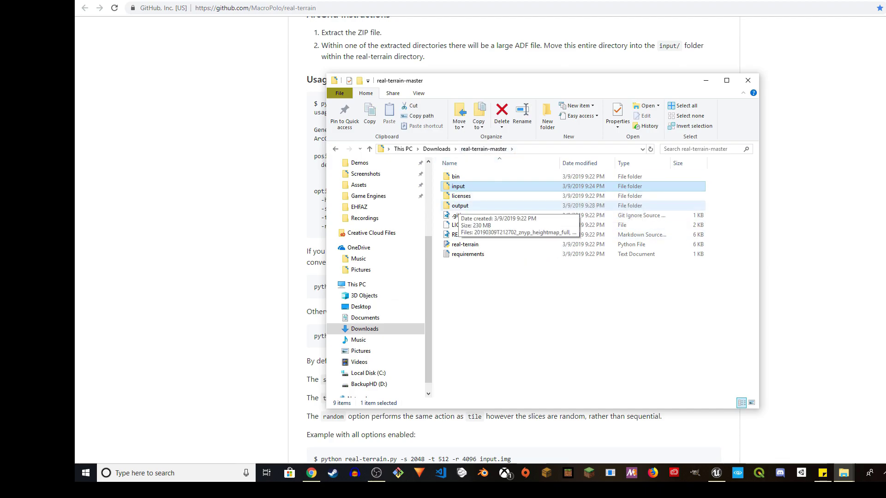
pyautogui.moveTo(457, 187)
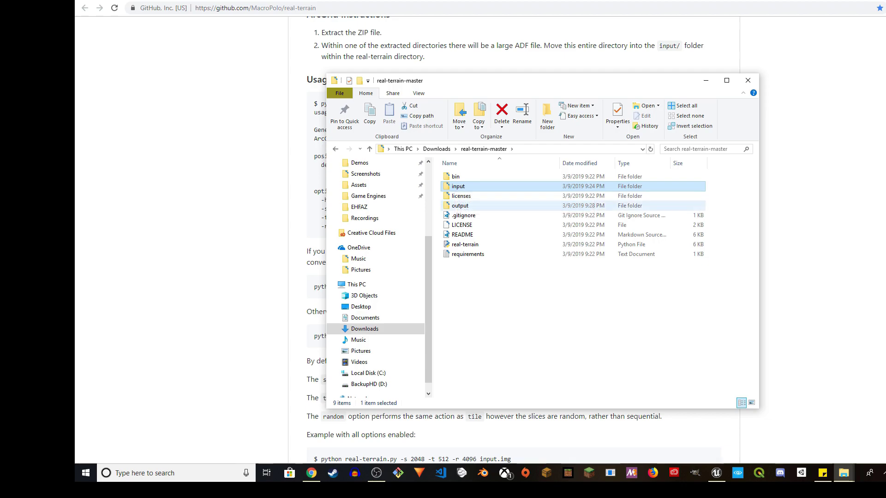
pyautogui.doubleClick(459, 206)
pyautogui.click(742, 403)
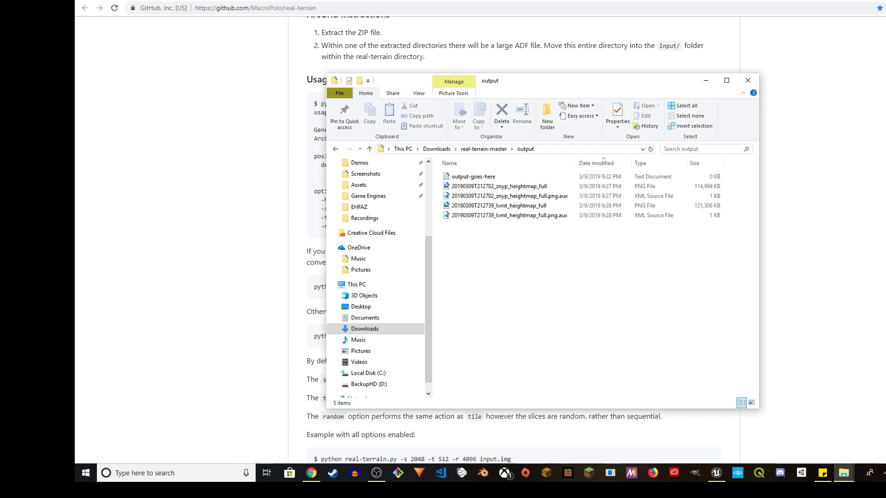
pyautogui.moveTo(576, 163); pyautogui.dragTo(594, 163)
pyautogui.click(508, 186)
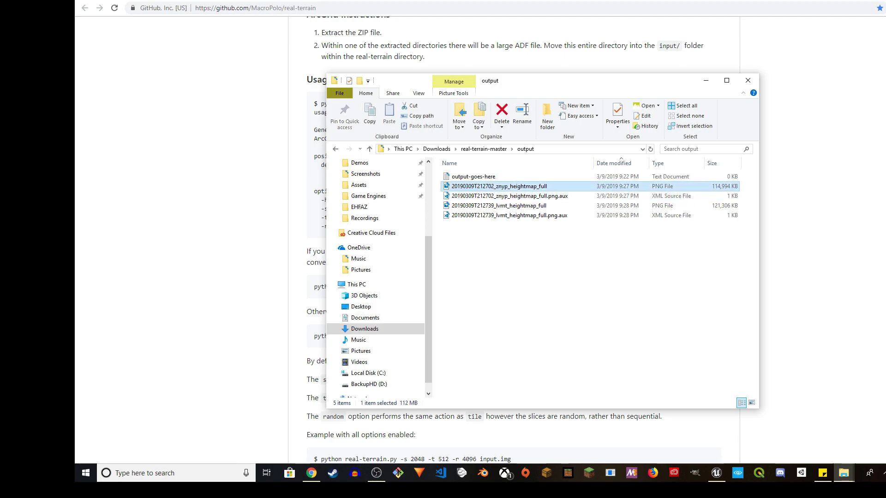
pyautogui.click(508, 205)
pyautogui.click(558, 254)
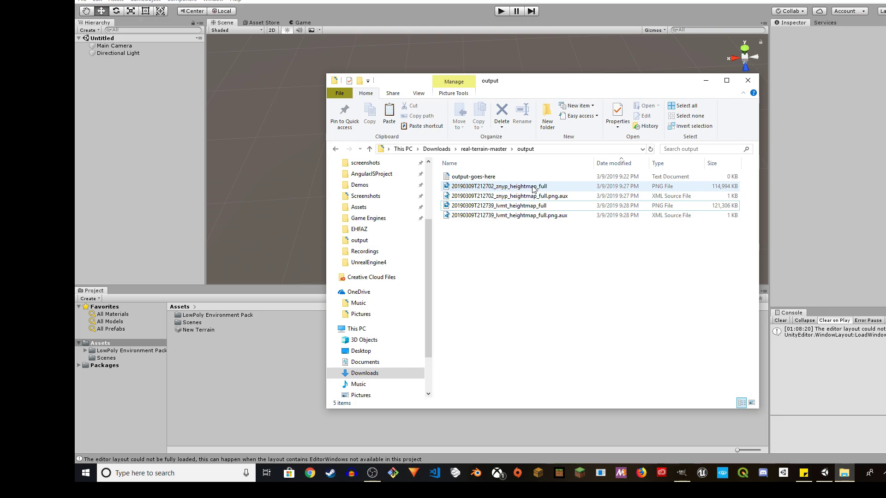
pyautogui.moveTo(533, 189)
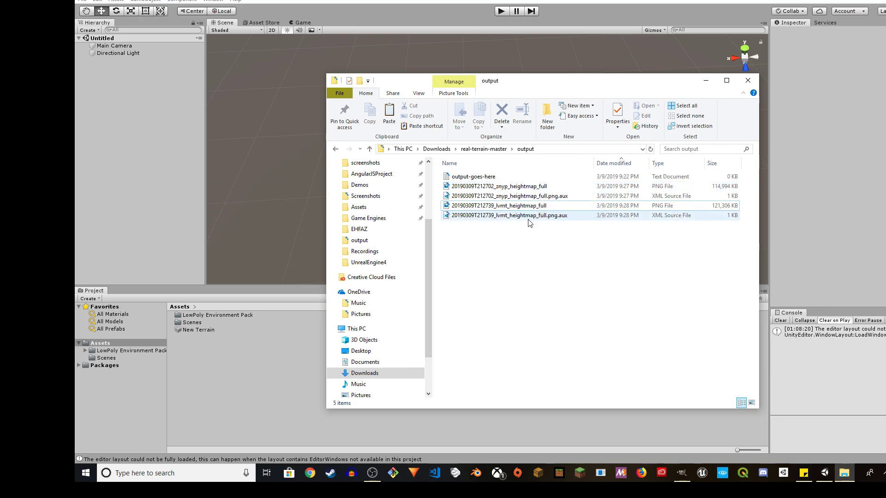
# Step: Switch to GIMP and open 20190309T212702_znyp_heightmap_full.png from the real-terrain-master output folder
pyautogui.click(330, 3)
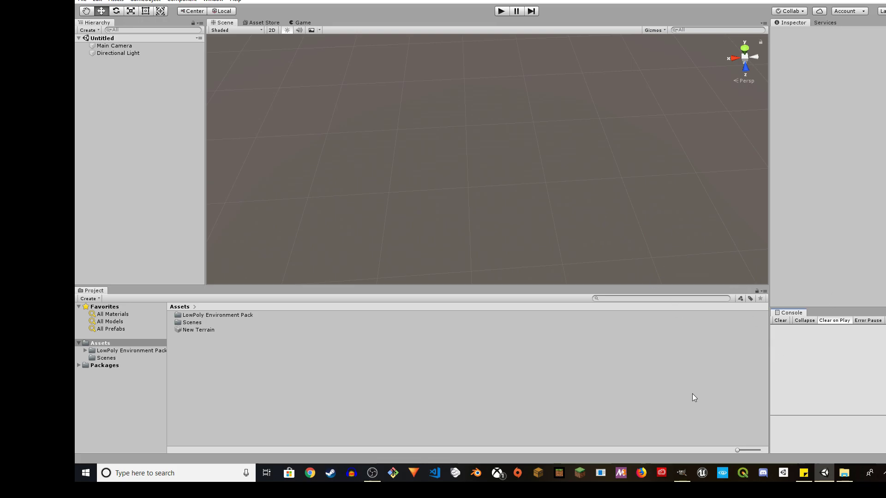
pyautogui.click(682, 473)
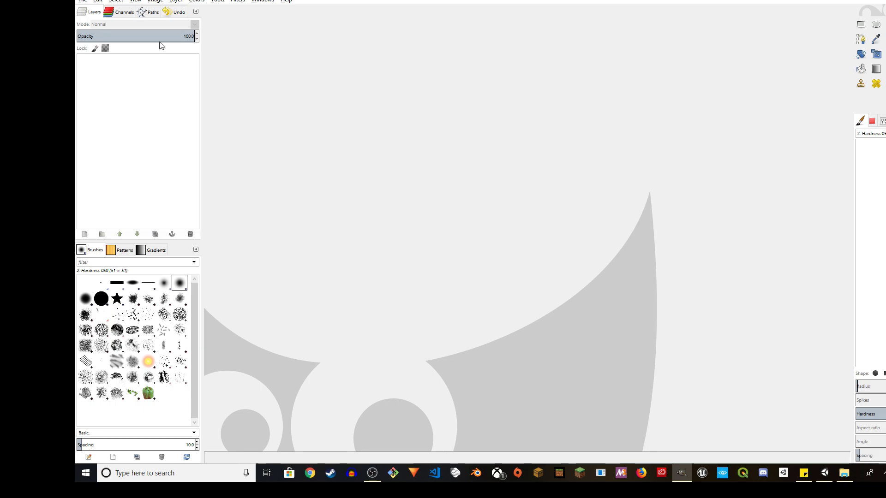
pyautogui.click(87, 2)
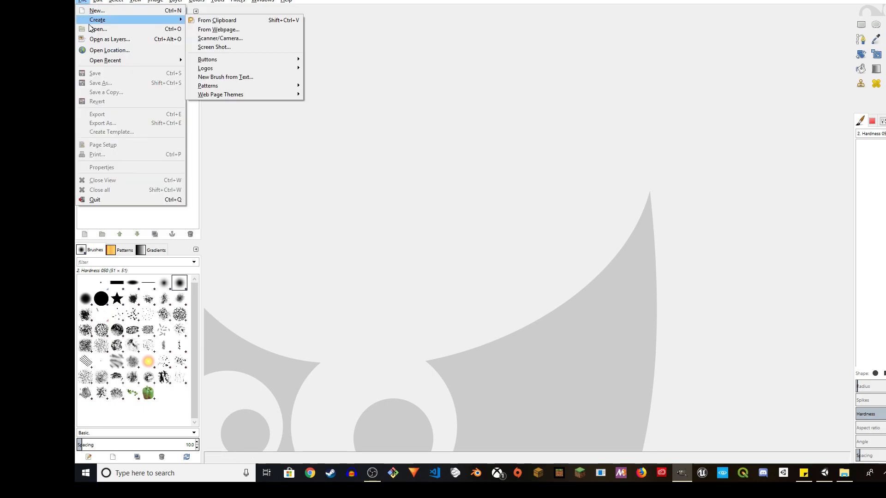
pyautogui.click(95, 29)
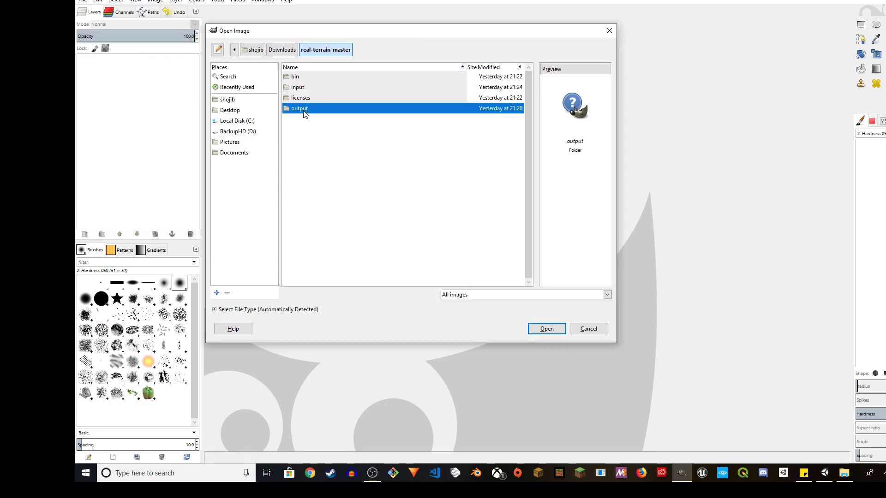
pyautogui.click(546, 328)
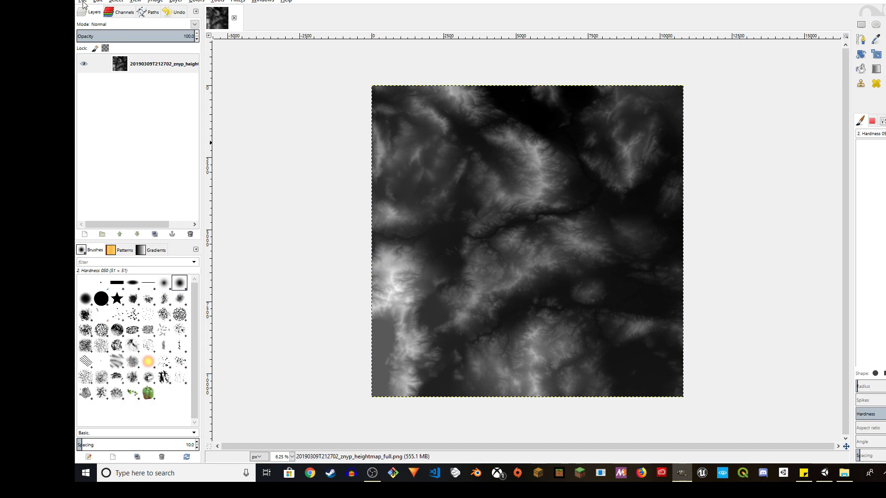
# Step: Open 20190309T212739_lvmt_heightmap_full.png from the output folder as a second image
pyautogui.click(83, 1)
pyautogui.click(94, 32)
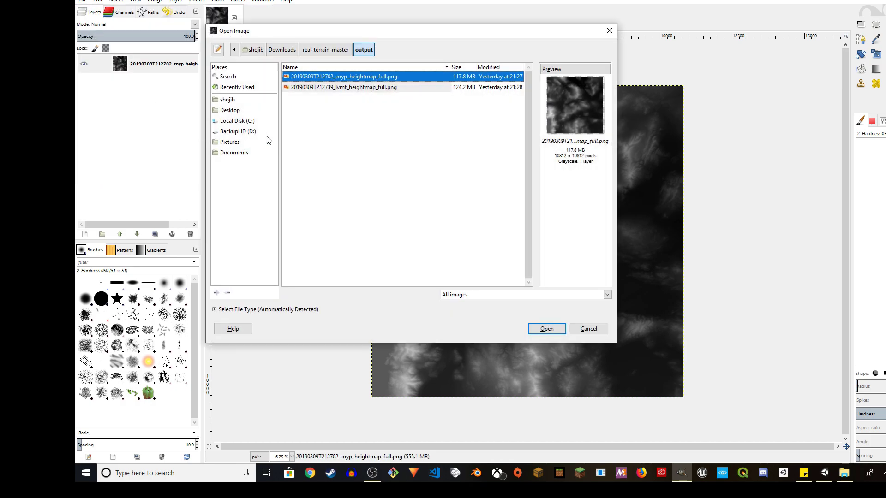
pyautogui.doubleClick(342, 89)
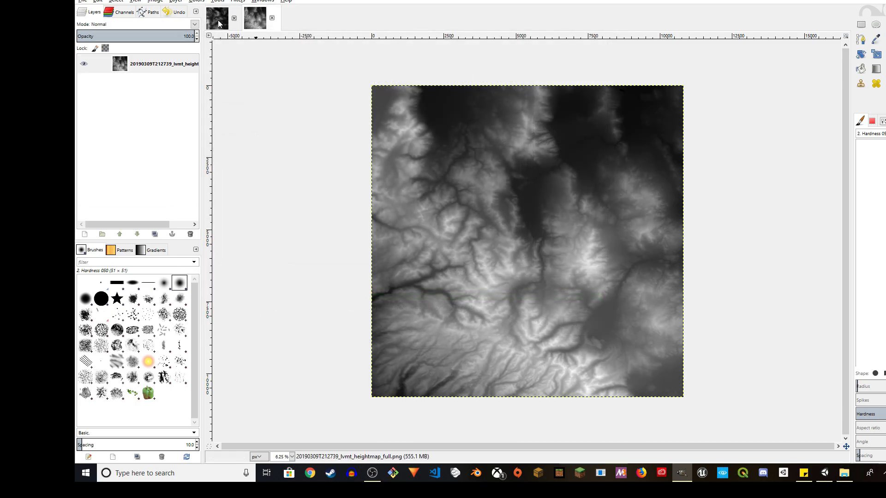
# Step: Scale the znyp heightmap image to 1000 × 1000 pixels
pyautogui.click(218, 21)
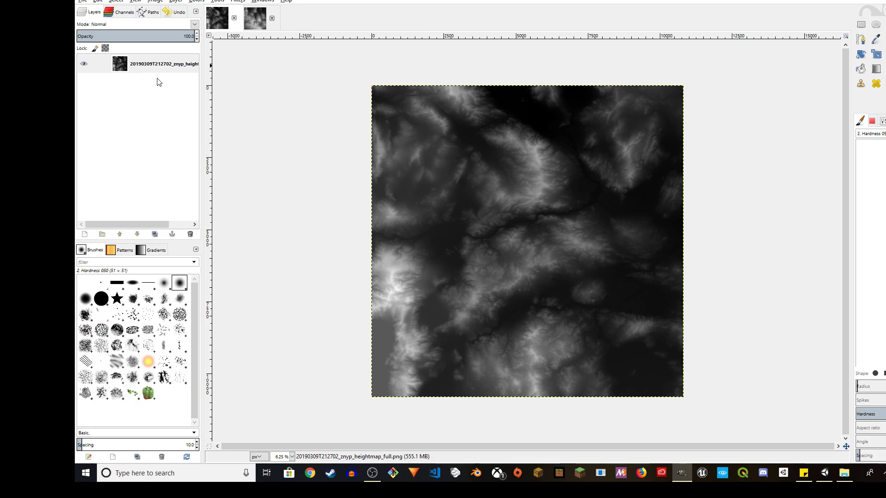
pyautogui.click(166, 2)
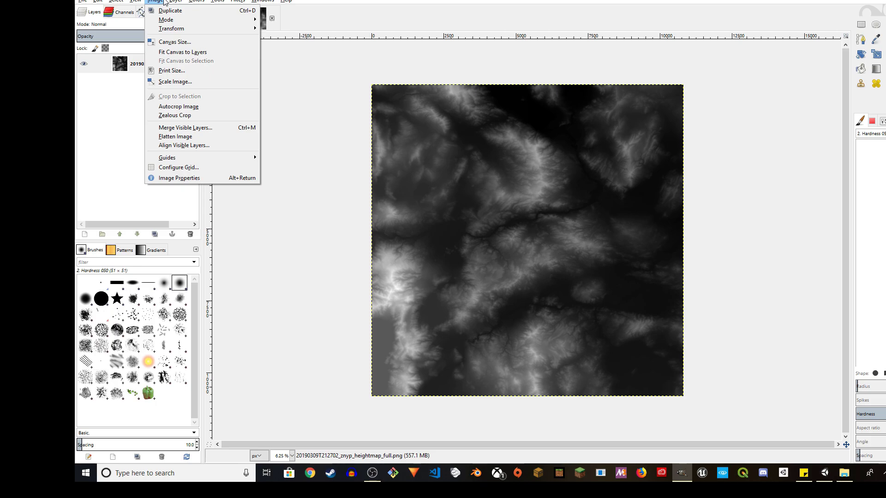
pyautogui.click(175, 81)
pyautogui.write('1000')
pyautogui.press('Tab')
pyautogui.click(540, 299)
pyautogui.keyDown('ctrl'); pyautogui.scroll(6, 524, 237); pyautogui.keyUp('ctrl')
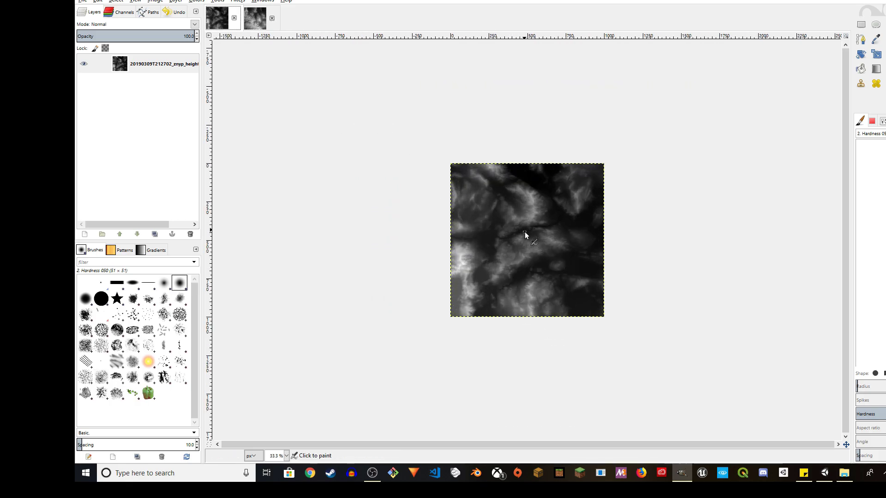
# Step: Scale the lvmt heightmap image to 1000 × 1000 pixels and return to the znyp heightmap image
pyautogui.click(255, 18)
pyautogui.click(162, 1)
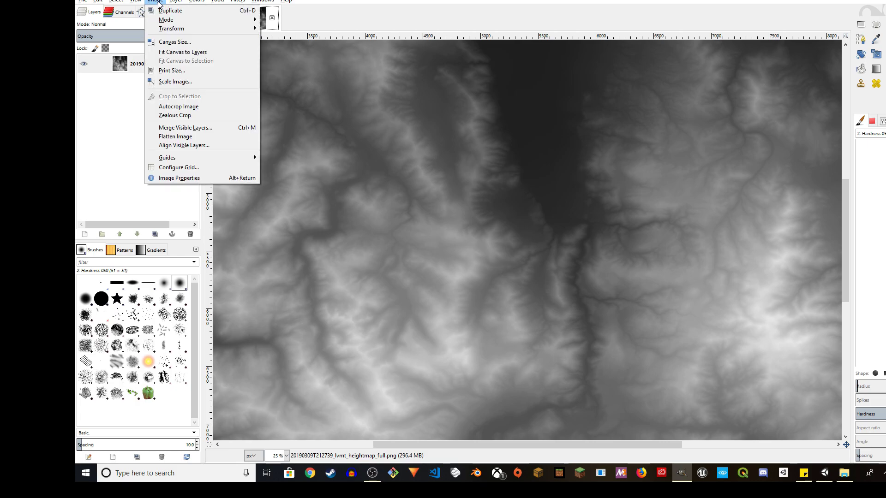
pyautogui.click(179, 82)
pyautogui.write('1000')
pyautogui.click(540, 300)
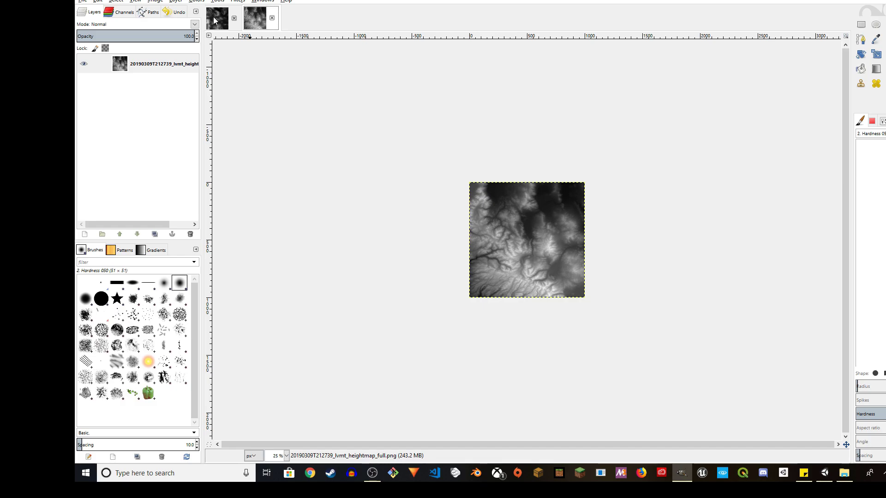
pyautogui.click(216, 20)
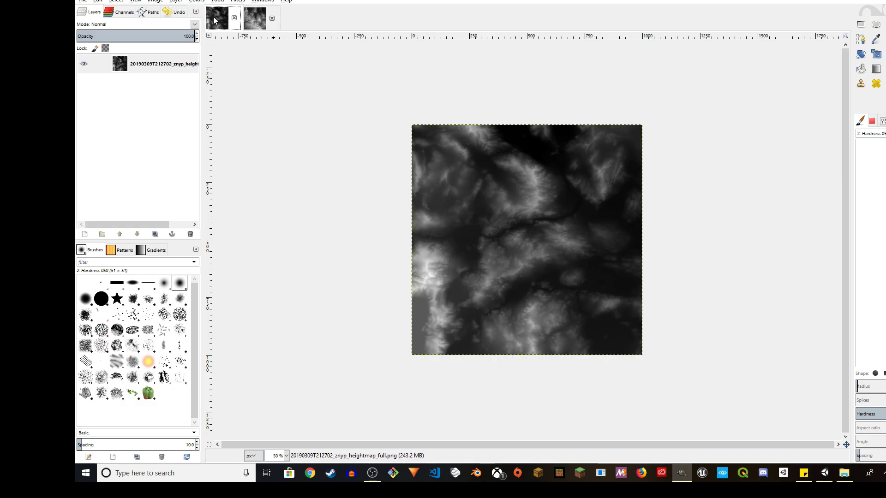
# Step: Start exporting the znyp heightmap image to the Downloads folder with the file type Raw image data (*.data)
pyautogui.click(83, 1)
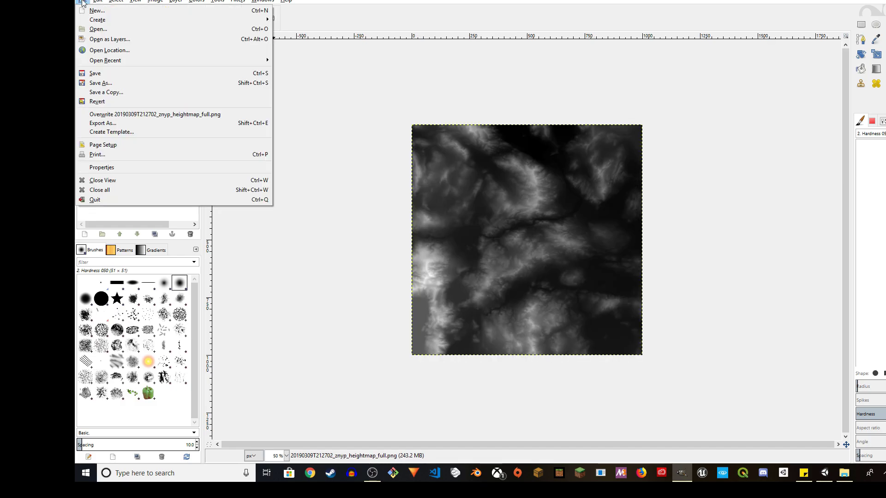
pyautogui.click(116, 123)
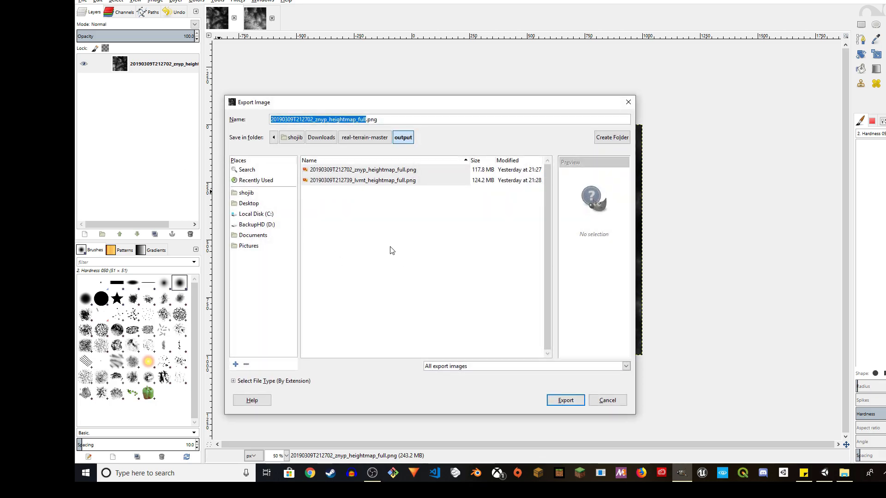
pyautogui.click(322, 138)
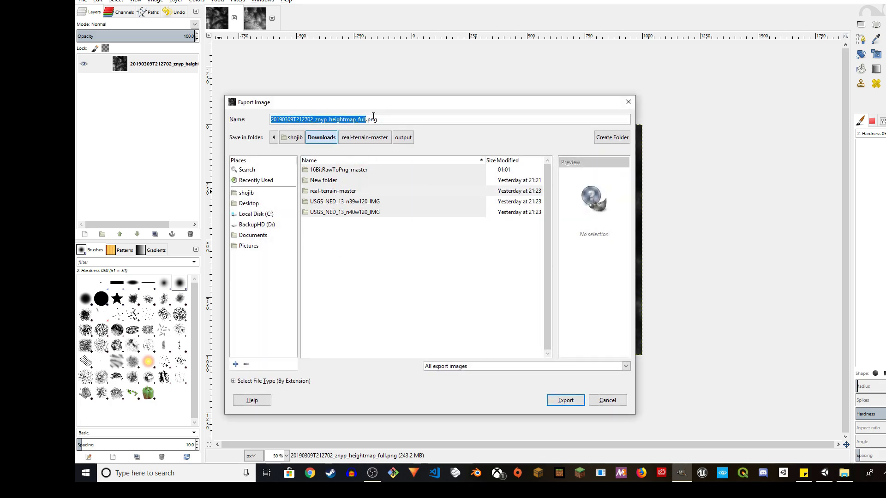
pyautogui.click(471, 366)
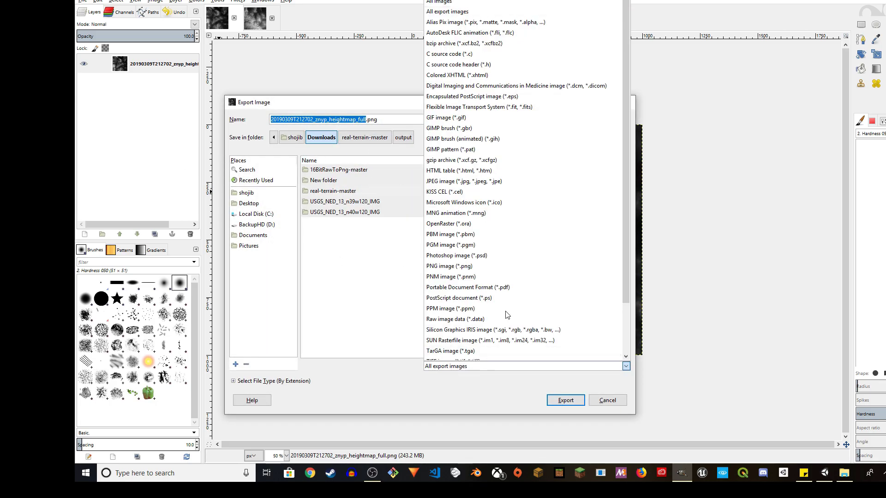
pyautogui.scroll(-3, 515, 300)
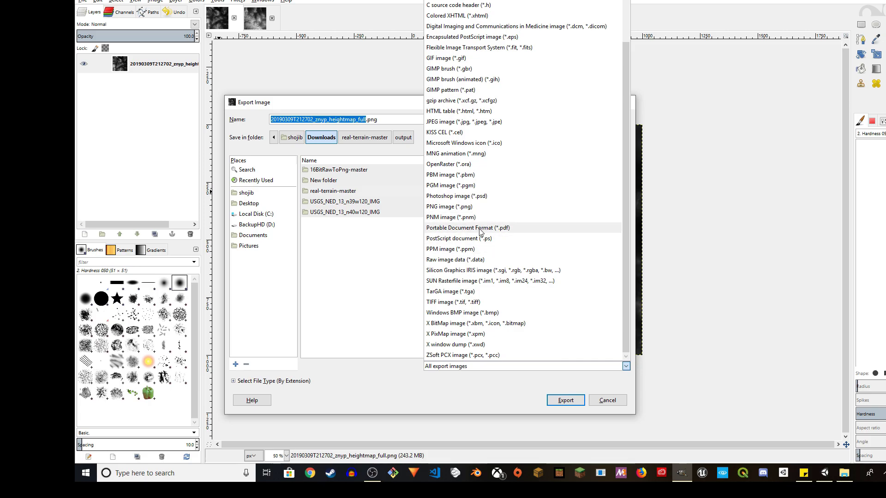
pyautogui.click(450, 260)
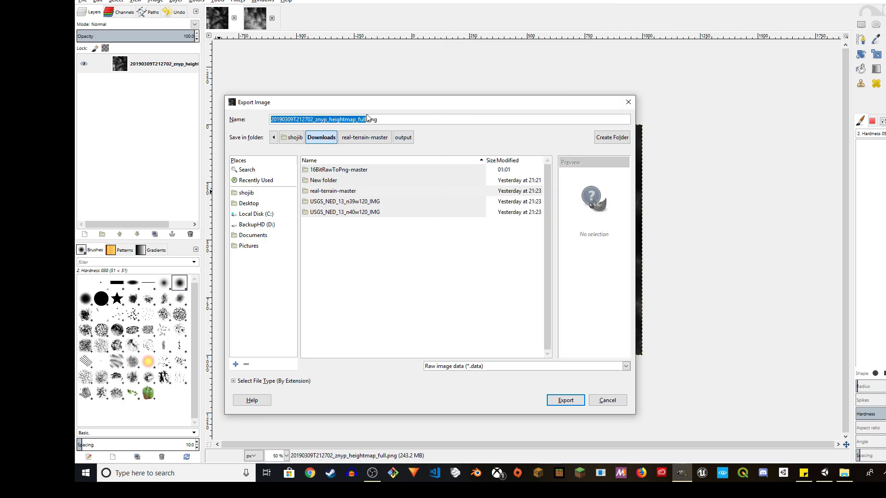
# Step: Name the znyp heightmap's export file heightmap1.data
pyautogui.moveTo(368, 119); pyautogui.dragTo(407, 135)
pyautogui.write('d')
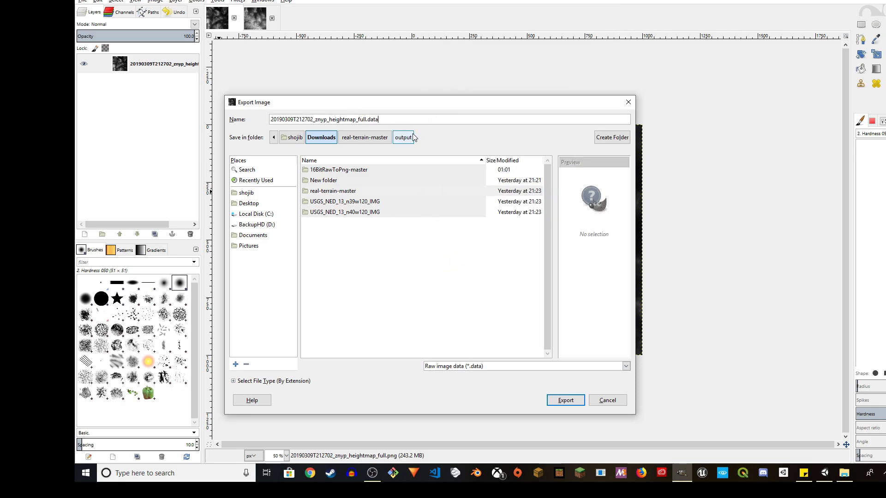
pyautogui.write('ata')
pyautogui.moveTo(367, 119); pyautogui.dragTo(232, 121)
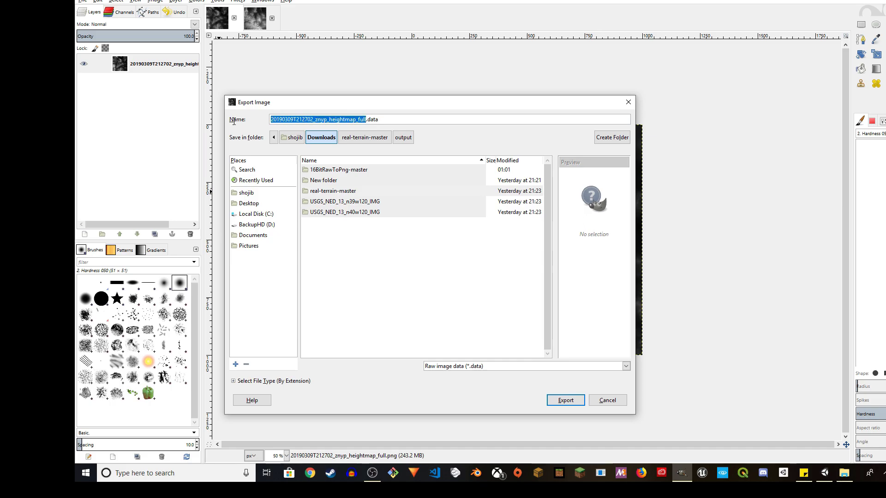
pyautogui.press('BackSpace')
pyautogui.write('img1')
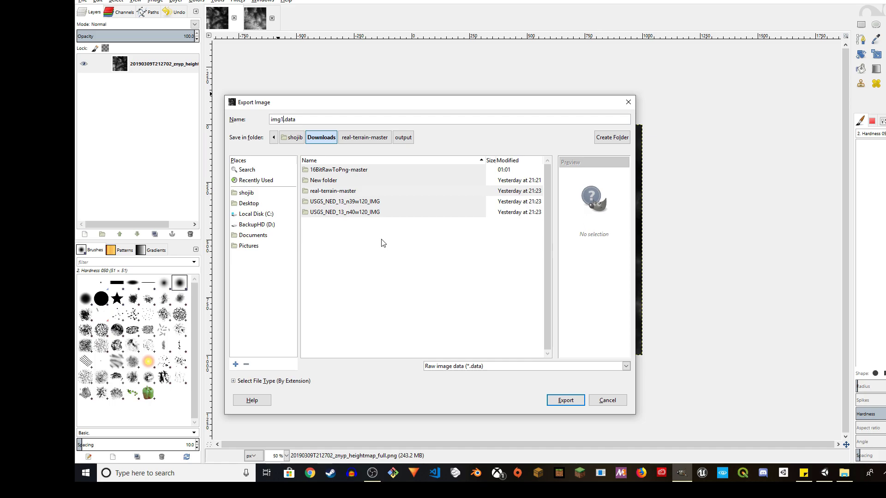
pyautogui.hotkey('shift', 'Home')
pyautogui.write('h')
pyautogui.write('eightmap')
pyautogui.write('1')
pyautogui.hotkey('shift', 'Home')
pyautogui.hotkey('ctrl', 'a')
# Step: Export heightmap1.data as a raw image with the Planar (RRR,GGG,BBB) RGB save type
pyautogui.click(556, 397)
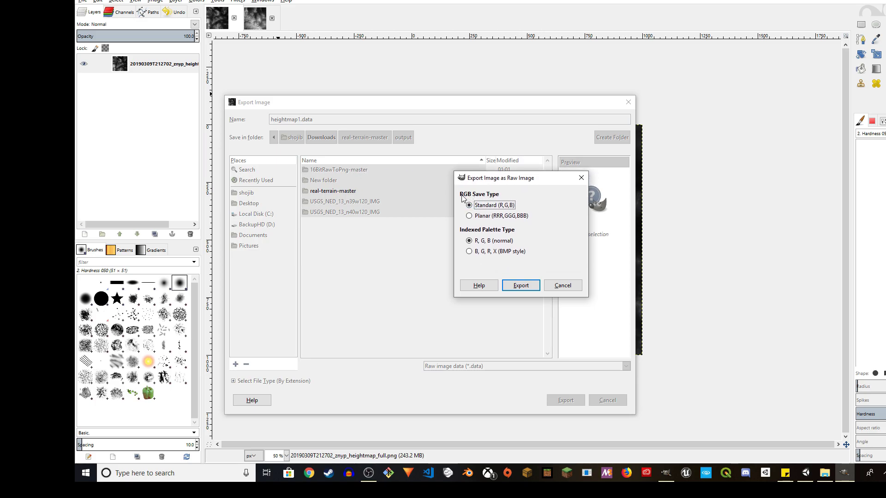
pyautogui.click(488, 217)
pyautogui.click(519, 285)
# Step: Bring up the lvmt heightmap image and name its export file heightmap2.data
pyautogui.click(253, 18)
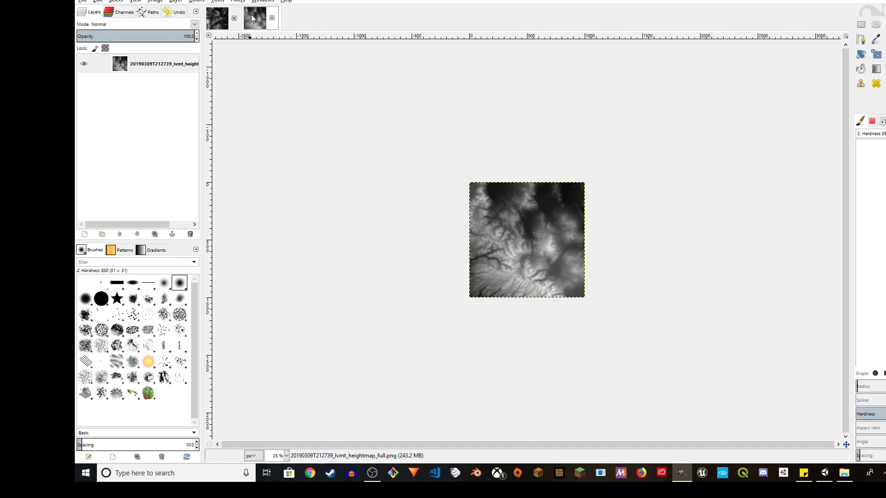
pyautogui.click(83, 1)
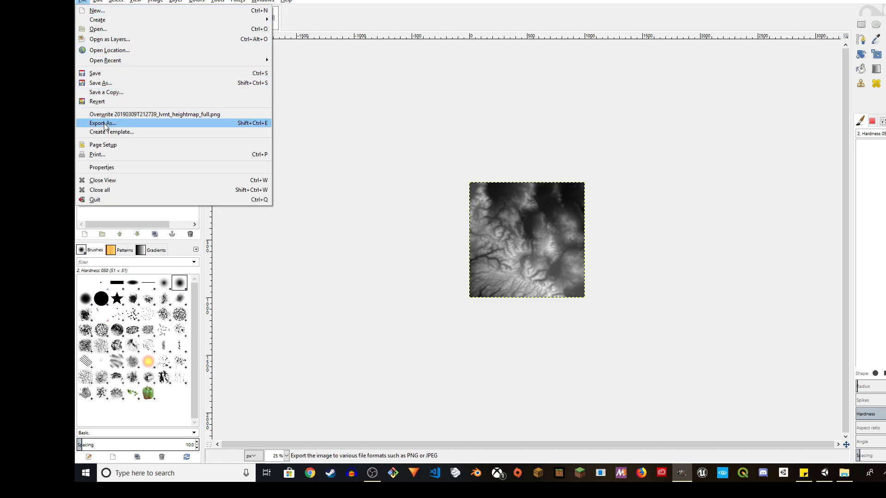
pyautogui.click(184, 122)
pyautogui.click(392, 121)
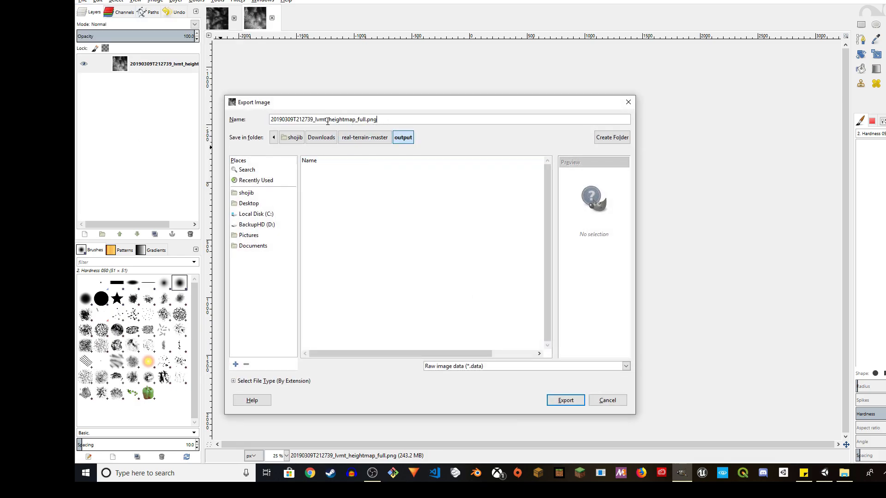
pyautogui.hotkey('ctrl', 'a')
pyautogui.write('heightmap.data')
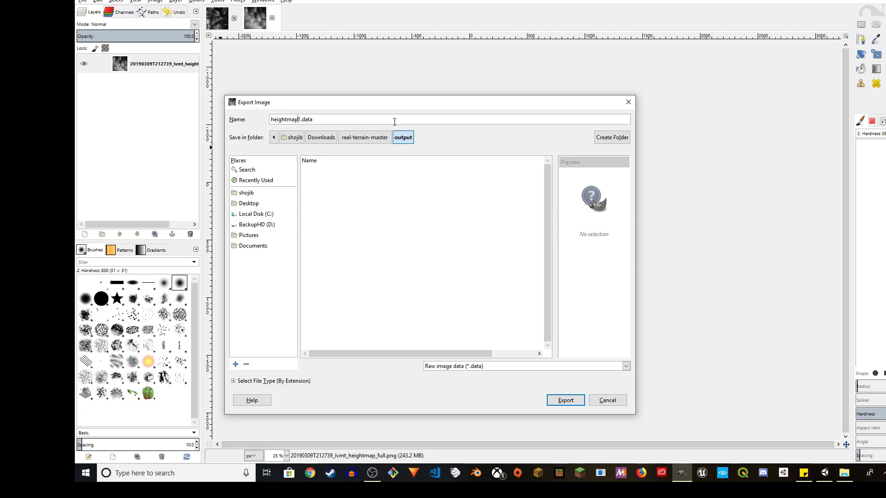
pyautogui.press('BackSpace')
pyautogui.write('2')
# Step: Export heightmap2.data as a raw image to the Downloads folder and quit GIMP, discarding the unsaved changes
pyautogui.click(321, 137)
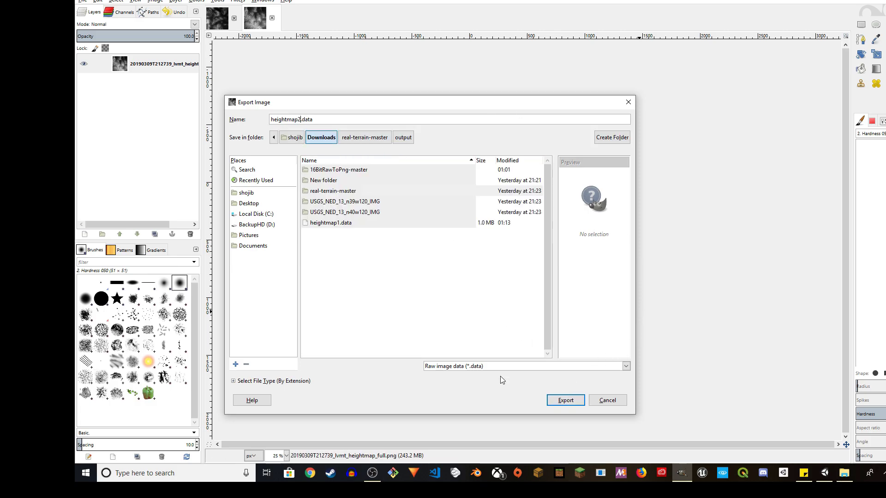
pyautogui.click(567, 401)
pyautogui.click(512, 228)
pyautogui.click(519, 284)
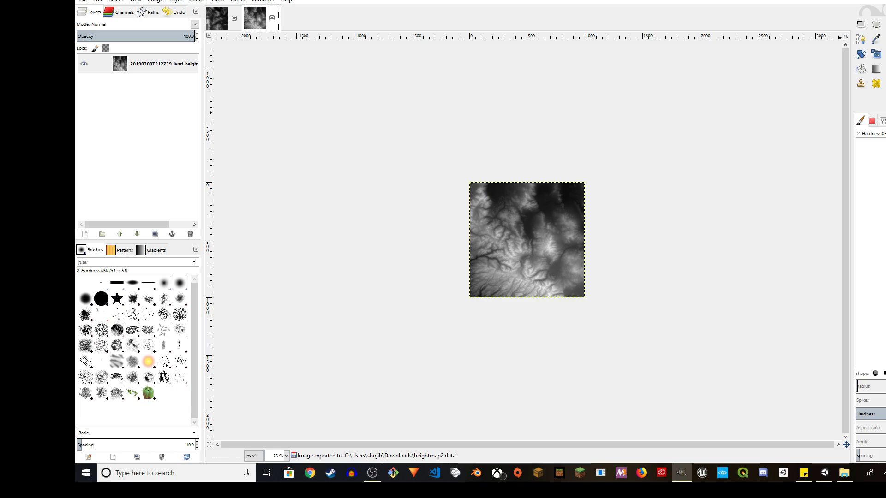
pyautogui.hotkey('ctrl', 'q')
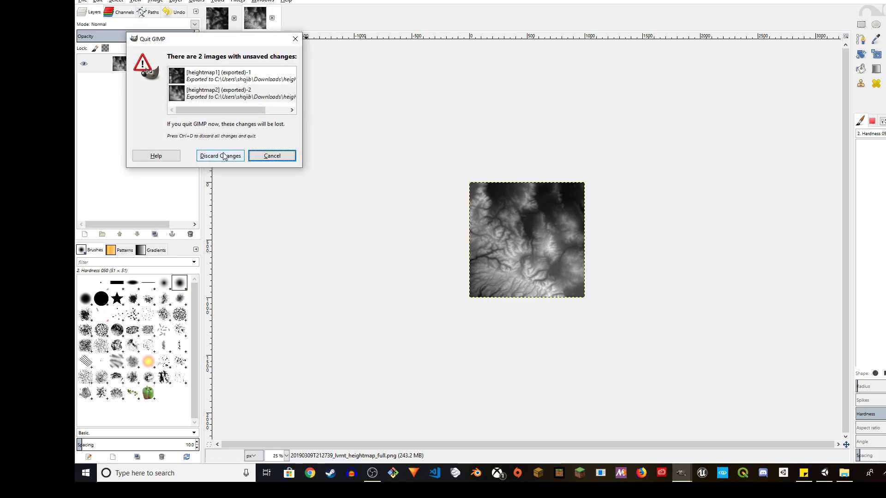
pyautogui.click(220, 155)
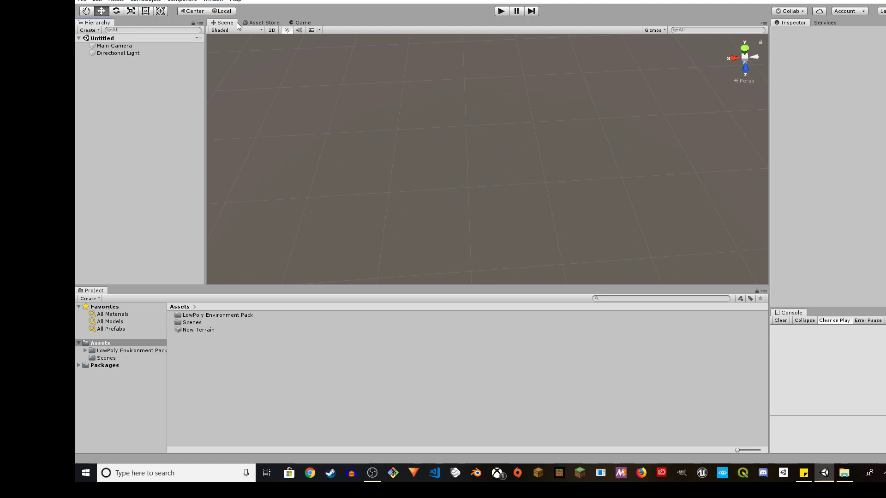
# Step: Add a Terrain 3D object to the empty Unity scene and open its terrain settings
pyautogui.click(144, 2)
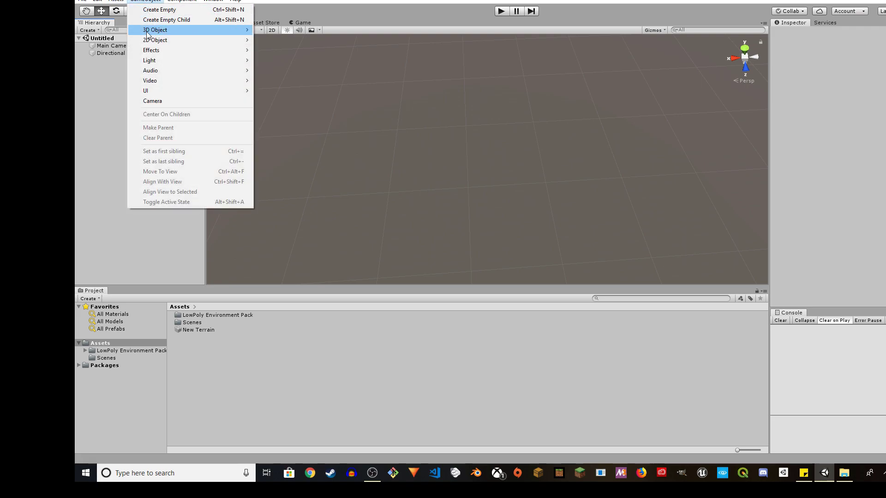
pyautogui.moveTo(184, 30)
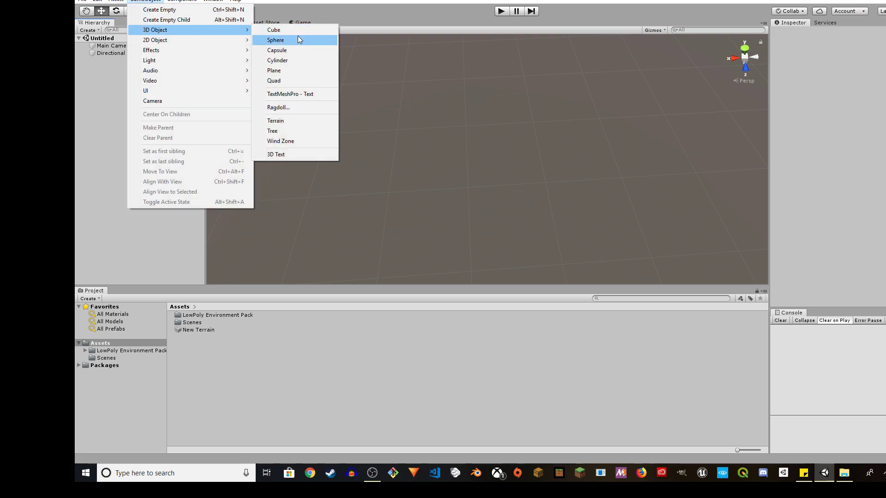
pyautogui.click(284, 122)
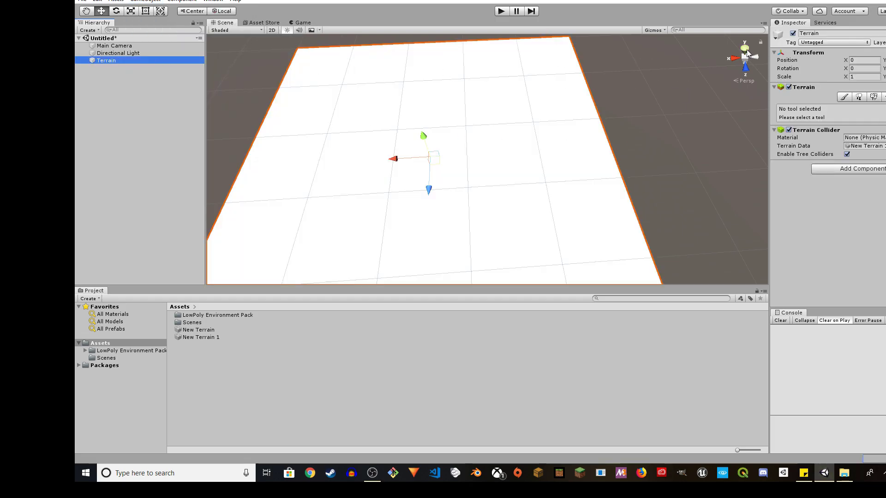
pyautogui.click(884, 96)
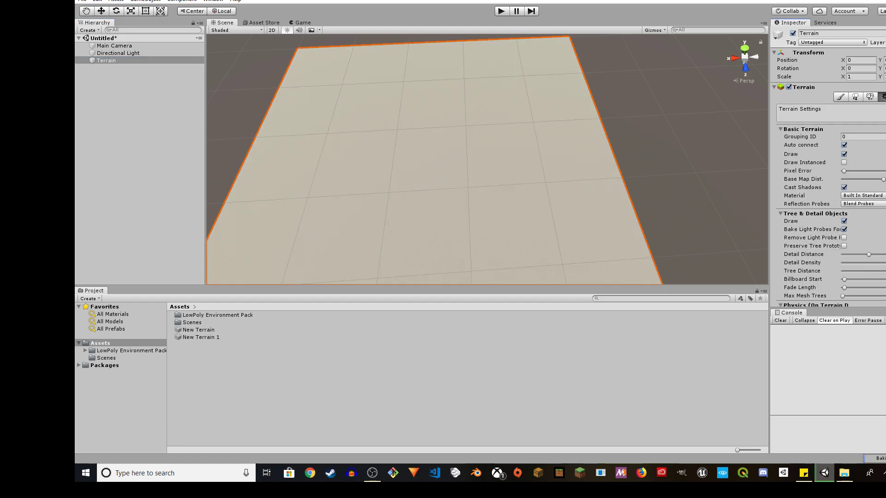
pyautogui.scroll(-10, 831, 155)
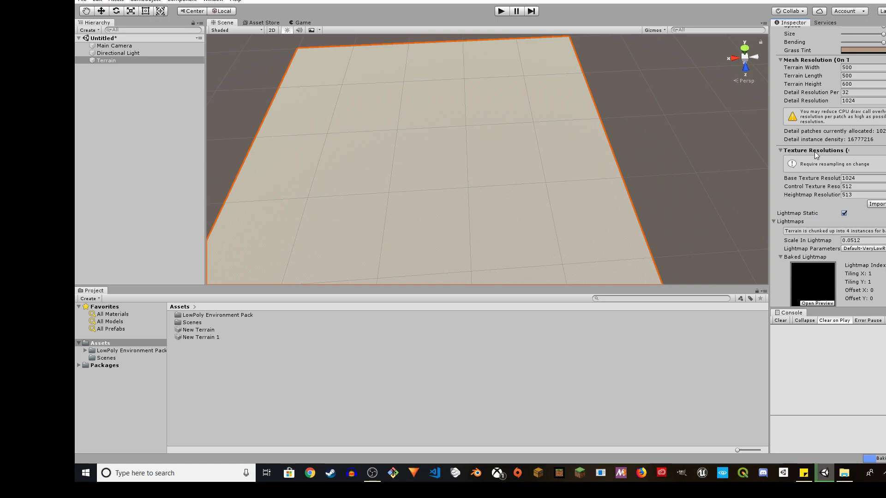
pyautogui.click(876, 204)
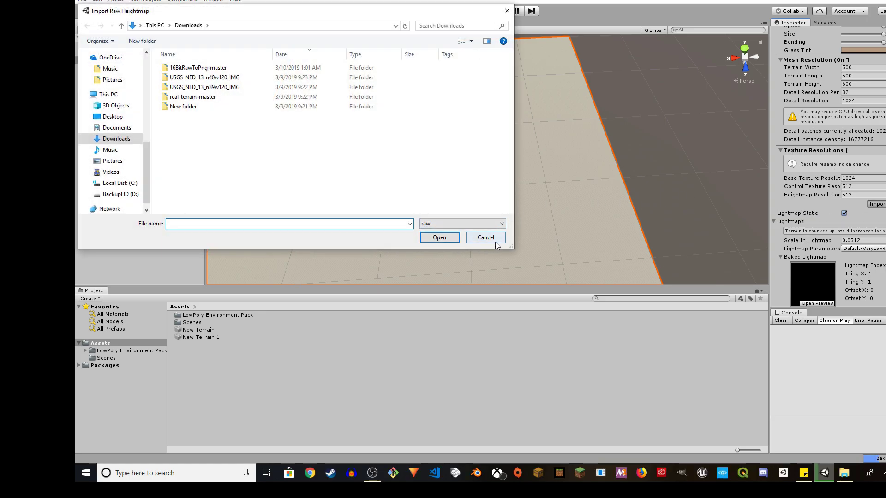
pyautogui.click(486, 238)
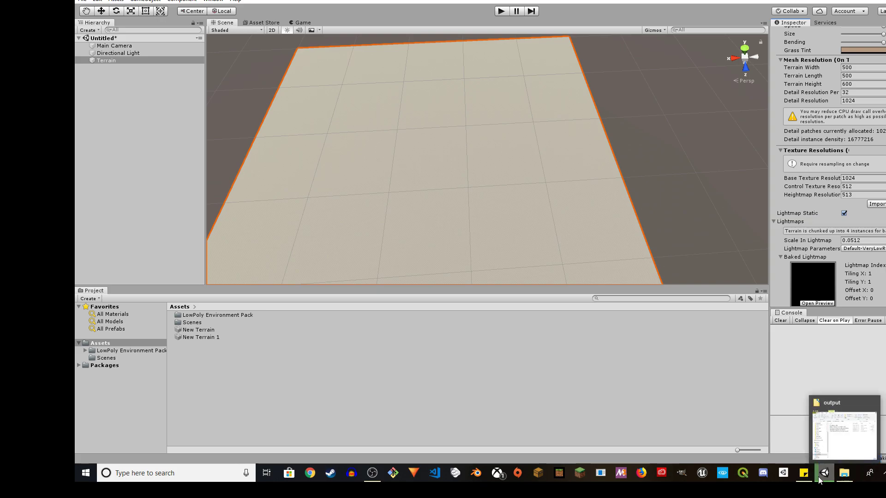
# Step: Switch to File Explorer and go from the output folder to the Downloads folder
pyautogui.moveTo(823, 479)
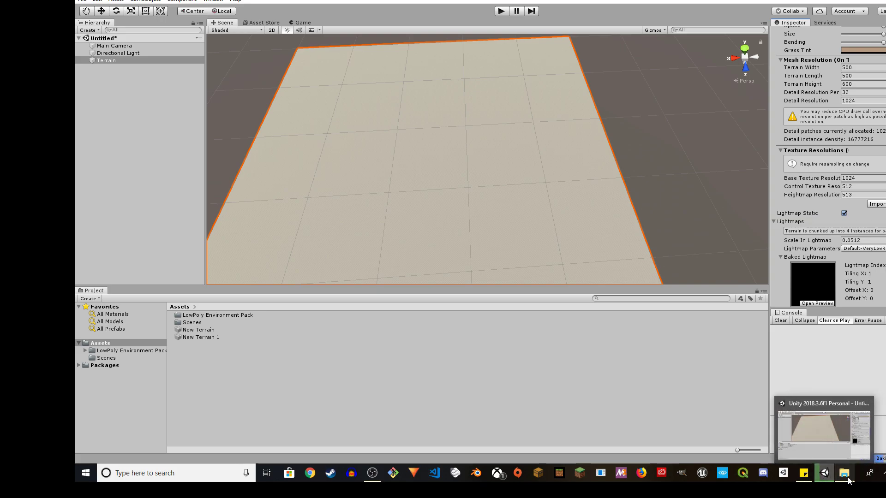
pyautogui.click(844, 473)
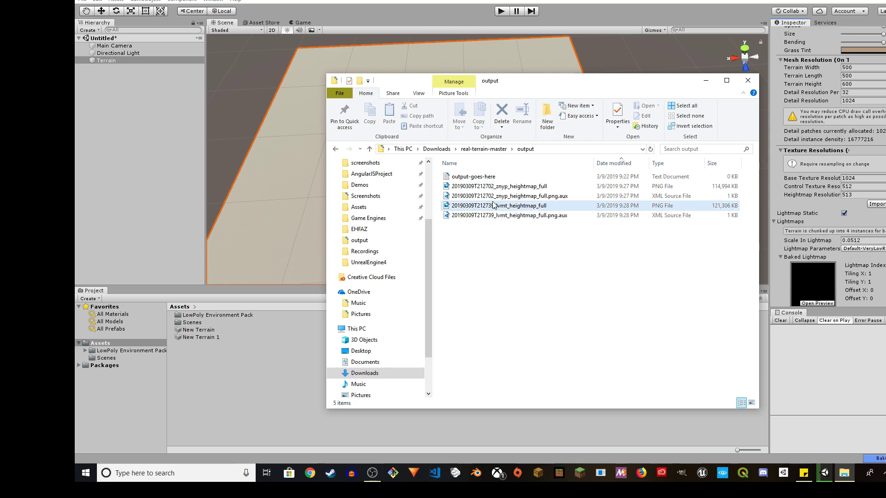
pyautogui.click(436, 149)
pyautogui.click(480, 311)
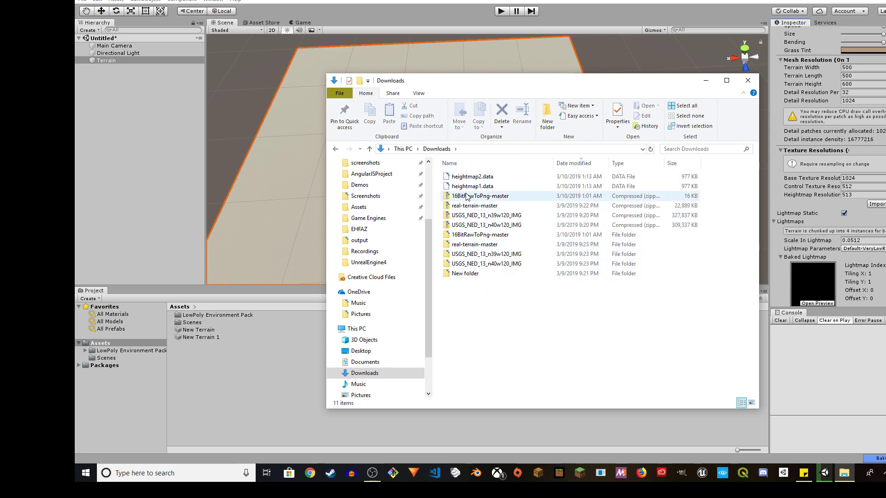
# Step: Rename heightmap1.data to heightmap1.raw, accepting the file extension change
pyautogui.click(486, 191)
pyautogui.click(486, 190)
pyautogui.click(486, 190)
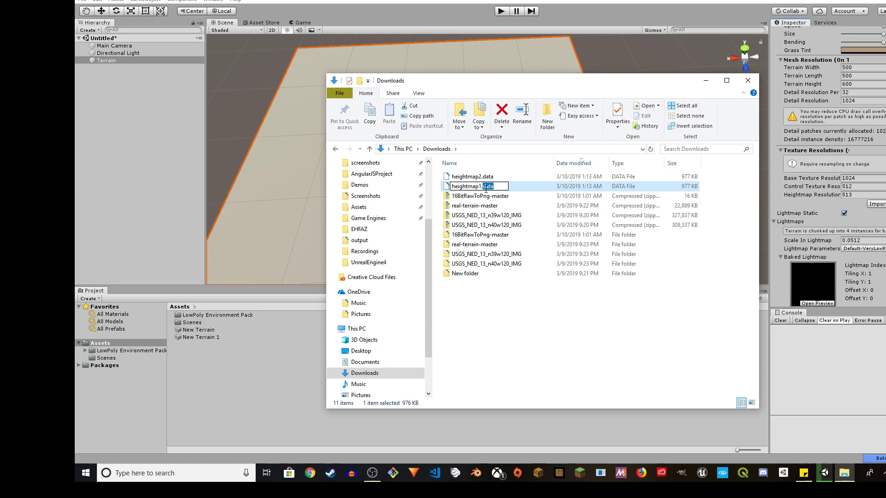
pyautogui.write('raw')
pyautogui.press('Return')
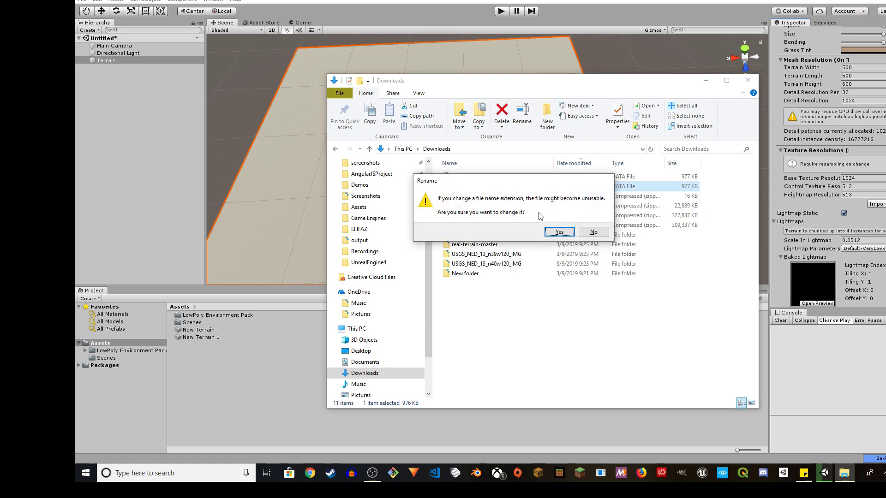
pyautogui.click(559, 232)
# Step: Rename heightmap2.data to heightmap2.raw, accepting the file extension change
pyautogui.press('Up')
pyautogui.press('F2')
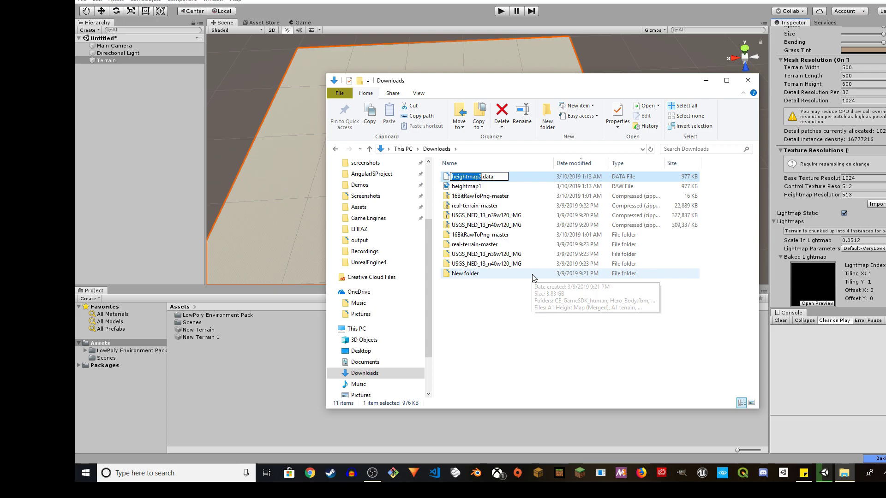
pyautogui.press('Right')
pyautogui.write('r')
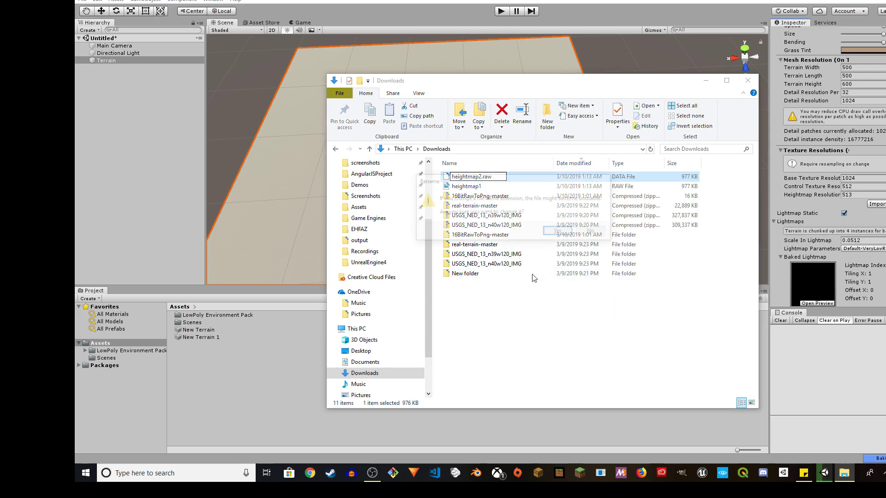
pyautogui.press('Return')
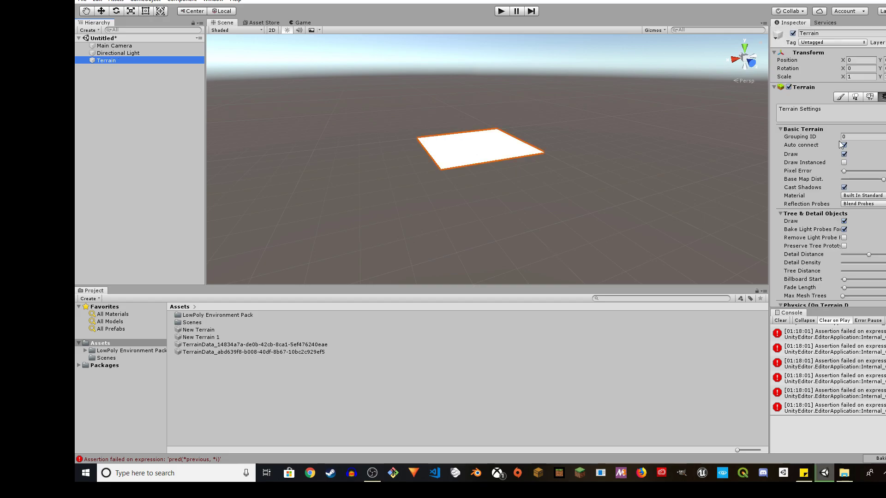
# Step: Try importing heightmap1 from Downloads onto the terrain as a raw heightmap with terrain size X 1000, Y 50, Z 1000
pyautogui.scroll(-8, 844, 144)
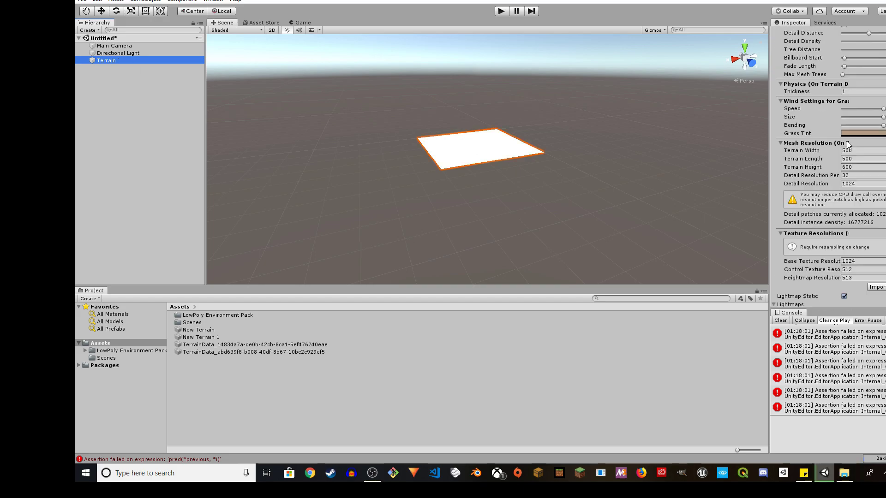
pyautogui.scroll(-8, 848, 144)
pyautogui.click(876, 93)
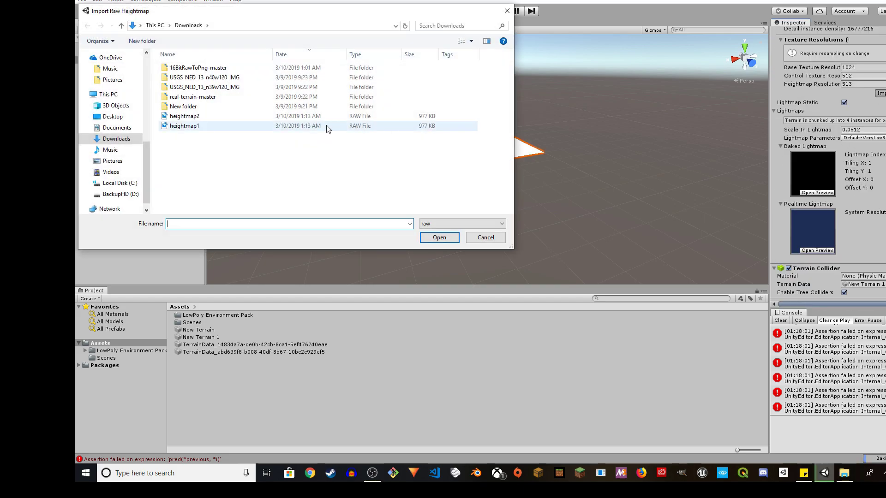
pyautogui.doubleClick(185, 126)
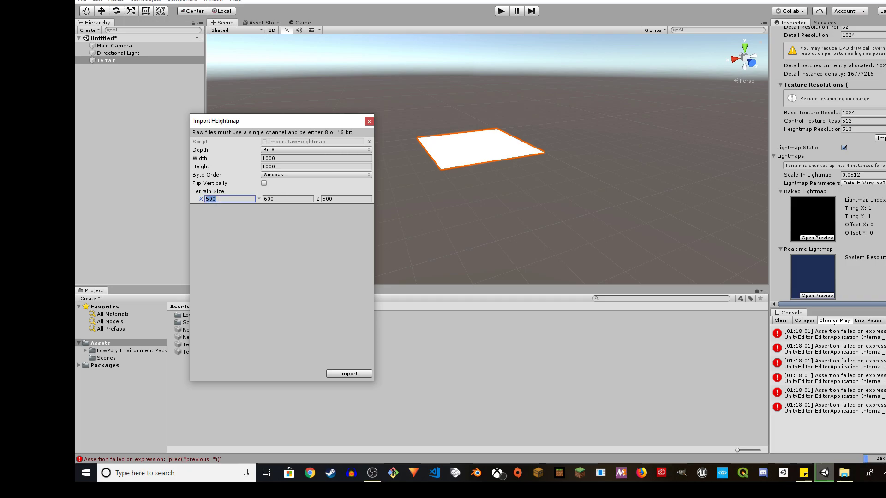
pyautogui.press('Tab')
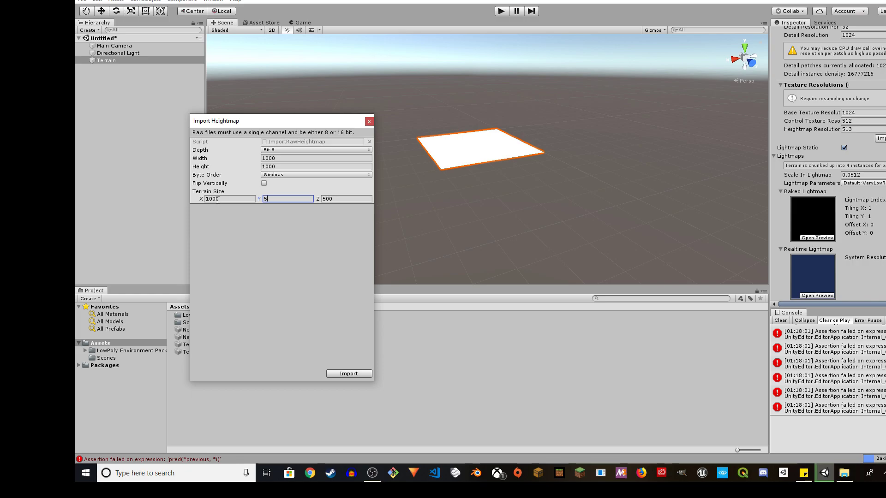
pyautogui.press('Tab')
pyautogui.write('1')
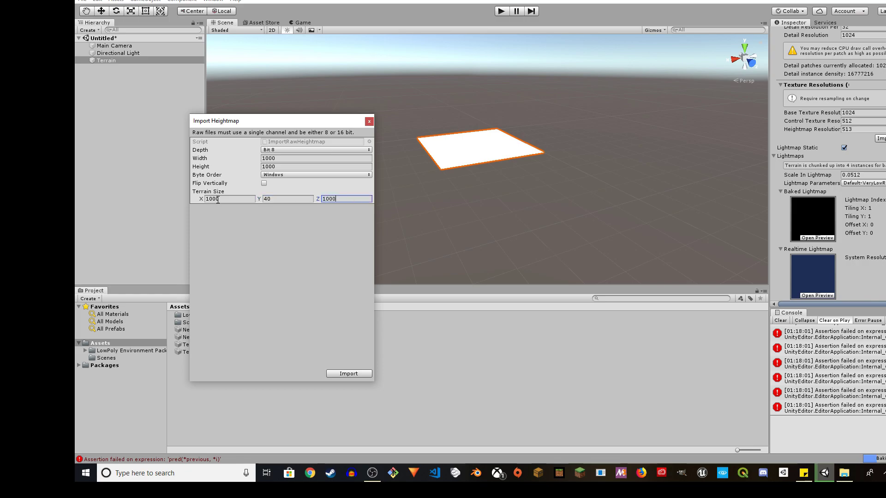
pyautogui.click(285, 203)
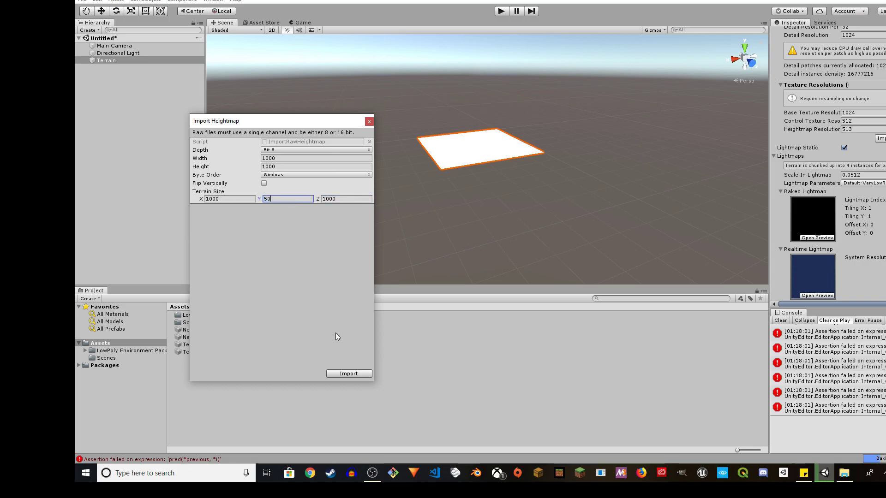
pyautogui.click(349, 373)
# Step: Undo the heightmap import on the terrain
pyautogui.moveTo(492, 214); pyautogui.dragTo(322, 225, button='right')
pyautogui.hotkey('ctrl', 'z')
pyautogui.moveTo(459, 207); pyautogui.dragTo(599, 204, button='right')
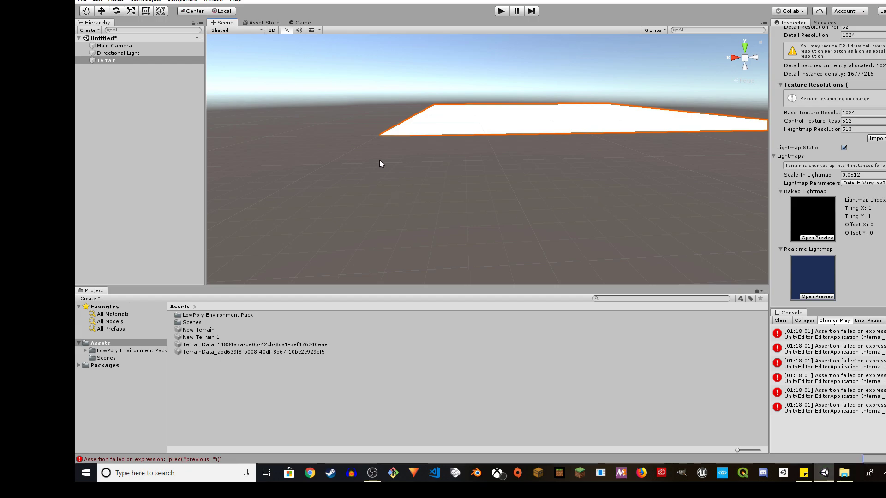
# Step: Import the raw heightmap1 file onto the terrain with terrain size X 1000, Y 80, Z 1000
pyautogui.scroll(-3, 857, 183)
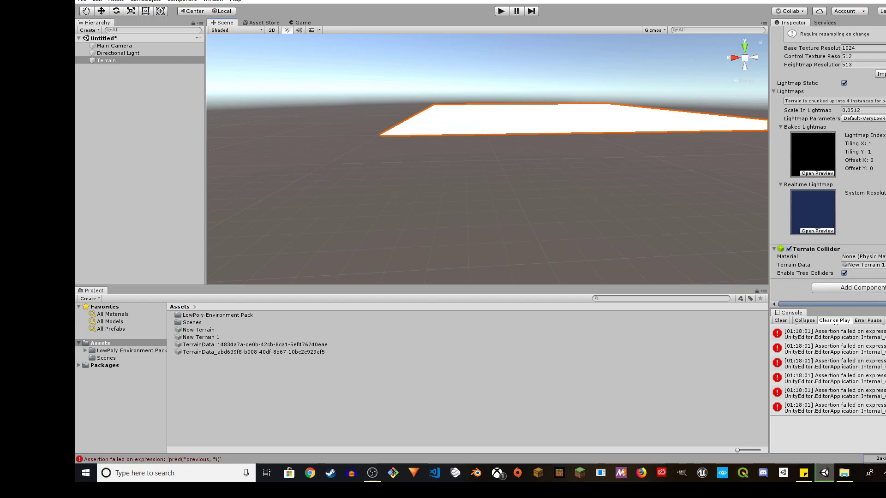
pyautogui.click(880, 74)
pyautogui.doubleClick(180, 127)
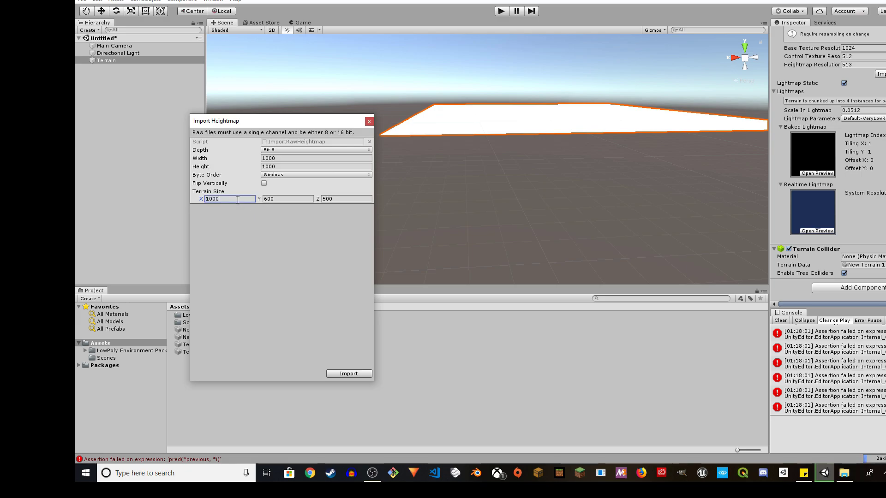
pyautogui.press('Tab')
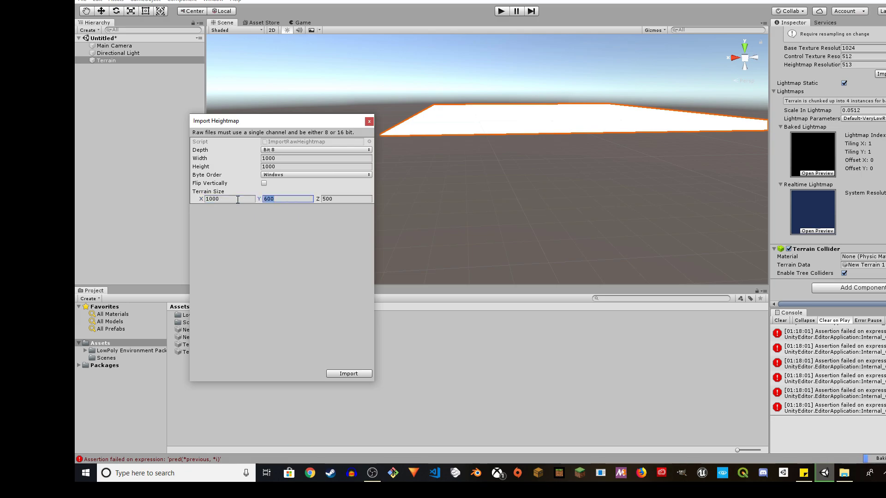
pyautogui.write('80')
pyautogui.press('Tab')
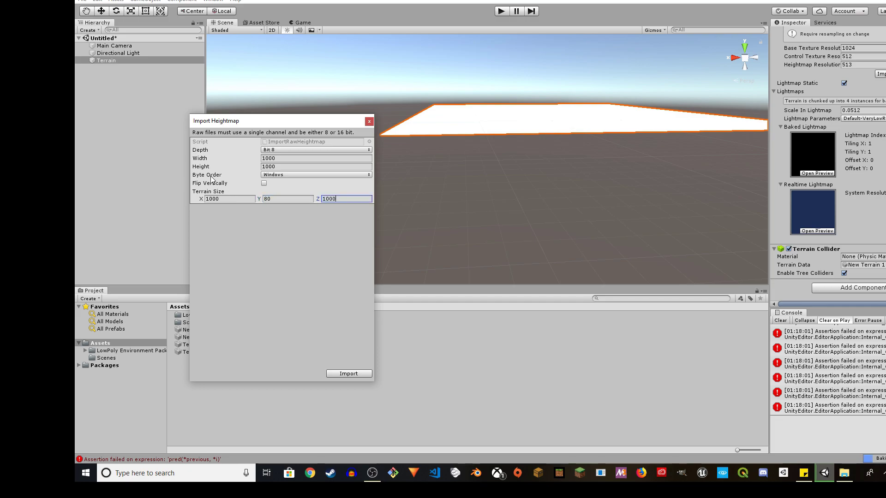
pyautogui.click(366, 377)
# Step: Create a neighbor terrain along the negative Z edge of the imported terrain and select the new tile
pyautogui.moveTo(427, 327); pyautogui.dragTo(612, 271, button='right')
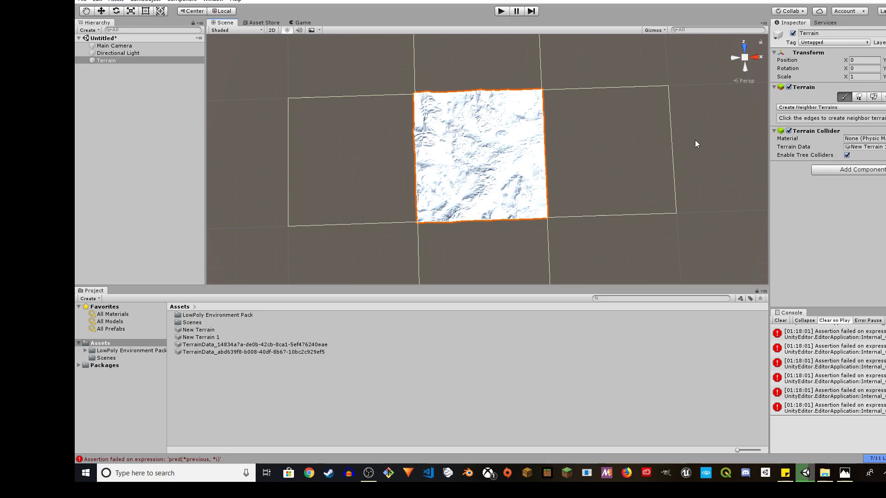
pyautogui.click(482, 258)
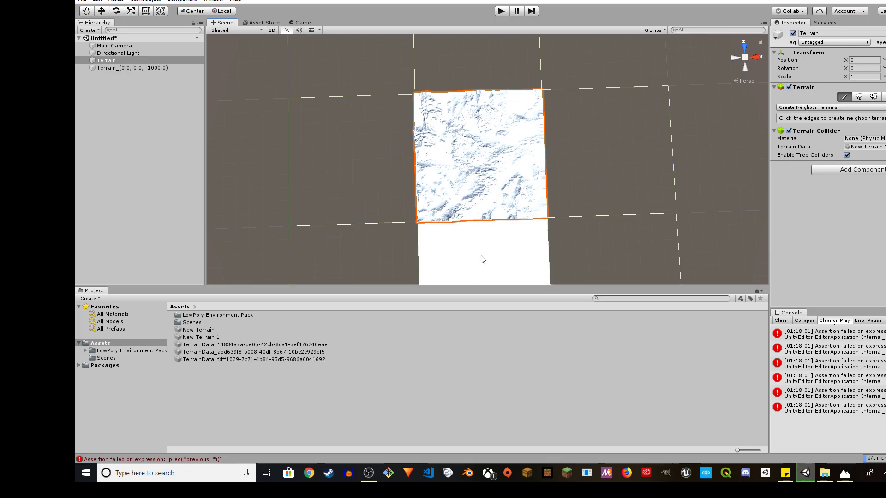
pyautogui.click(143, 75)
pyautogui.click(139, 70)
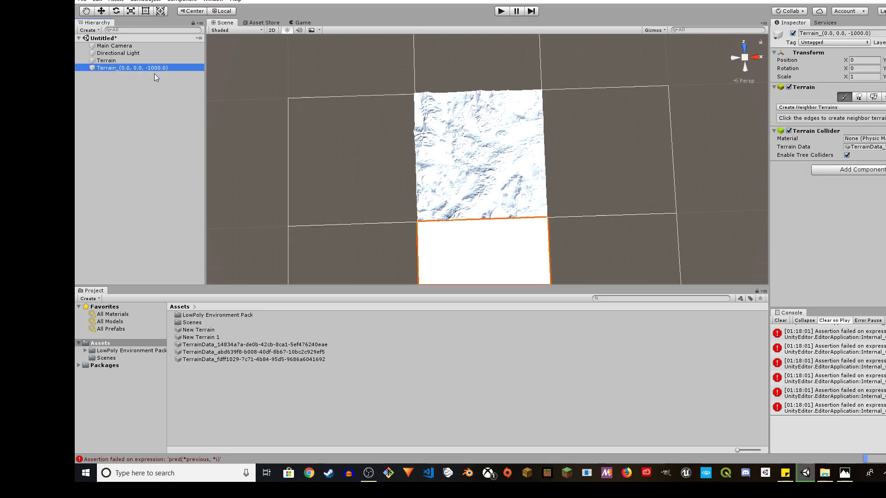
# Step: Import the raw heightmap2 file onto the neighbor terrain, keeping the 1000 × 80 × 1000 terrain size
pyautogui.click(882, 97)
pyautogui.scroll(-10, 882, 137)
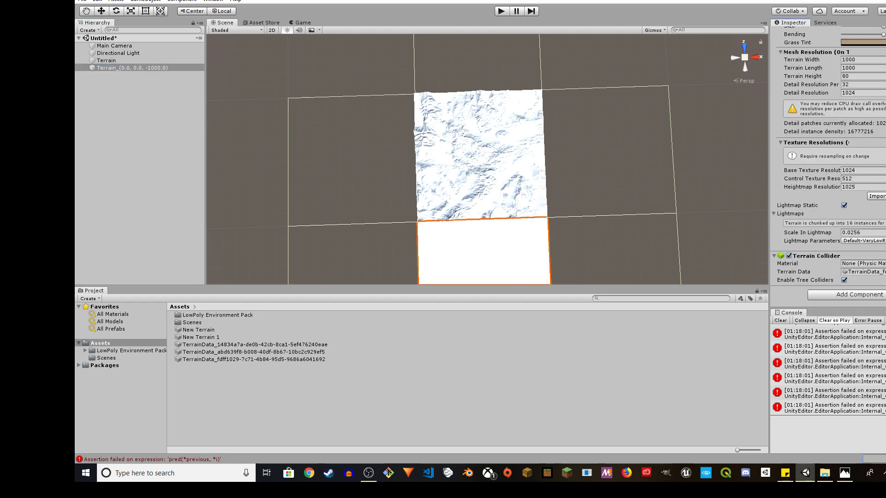
pyautogui.click(877, 196)
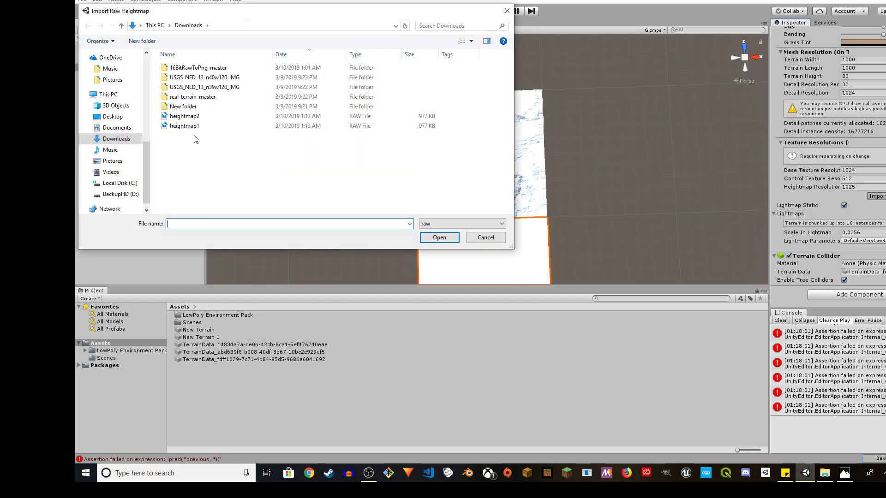
pyautogui.doubleClick(198, 119)
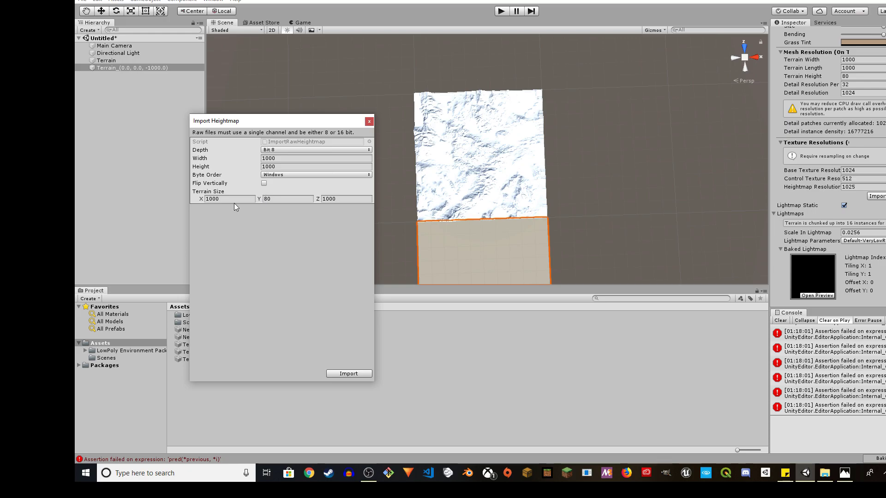
pyautogui.click(349, 374)
# Step: Examine the seam between the two terrain tiles and the mountain relief from above and up close
pyautogui.keyDown('alt'); pyautogui.moveTo(620, 239); pyautogui.dragTo(397, 239); pyautogui.keyUp('alt')
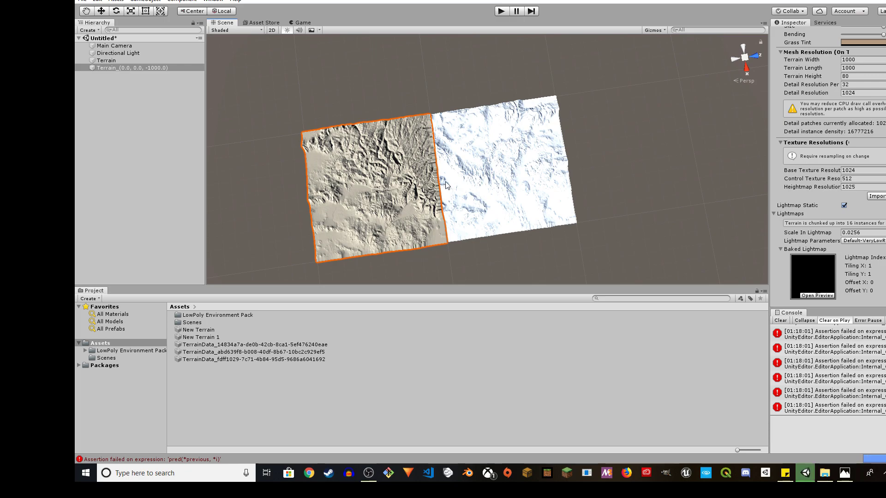
pyautogui.moveTo(473, 255)
pyautogui.keyDown('alt'); pyautogui.mouseDown()
pyautogui.moveTo(445, 271)
pyautogui.moveTo(425, 252)
pyautogui.moveTo(306, 231)
pyautogui.mouseUp(); pyautogui.keyUp('alt')
pyautogui.press('w')
pyautogui.moveTo(306, 231); pyautogui.dragTo(771, 131, button='right')
pyautogui.press('w')
pyautogui.press('s')
pyautogui.press('w')
pyautogui.press('w')
pyautogui.press('s')
pyautogui.keyDown('alt'); pyautogui.moveTo(772, 131); pyautogui.dragTo(644, 150); pyautogui.keyUp('alt')
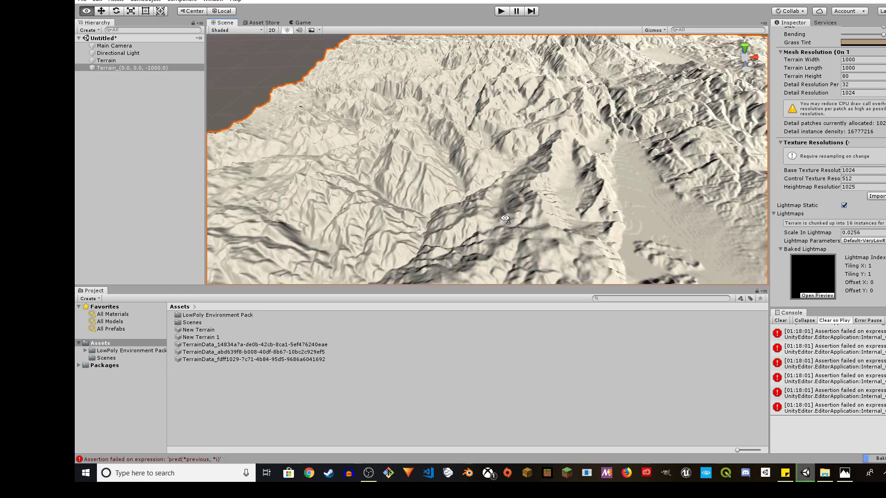